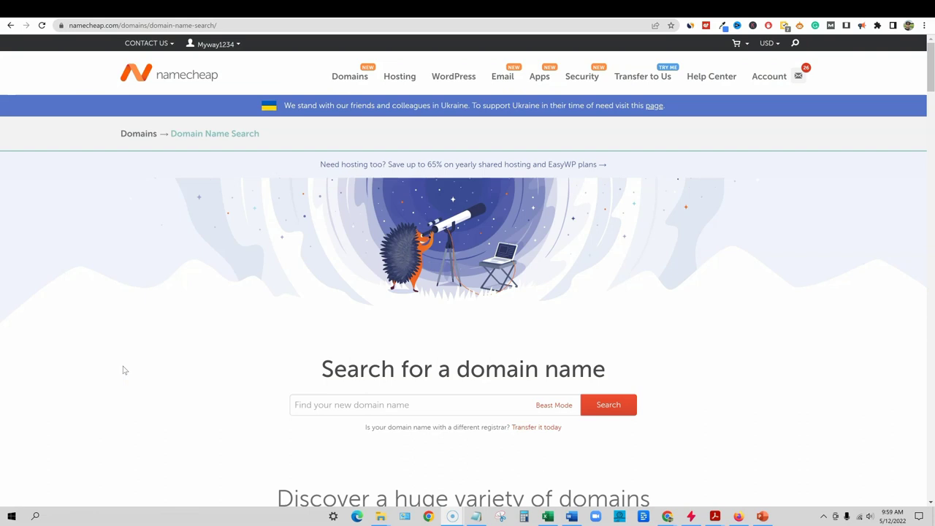
# Search for the domain name autodetailing.com and look through the suggested alternatives and other extensions.
pyautogui.click(116, 364)
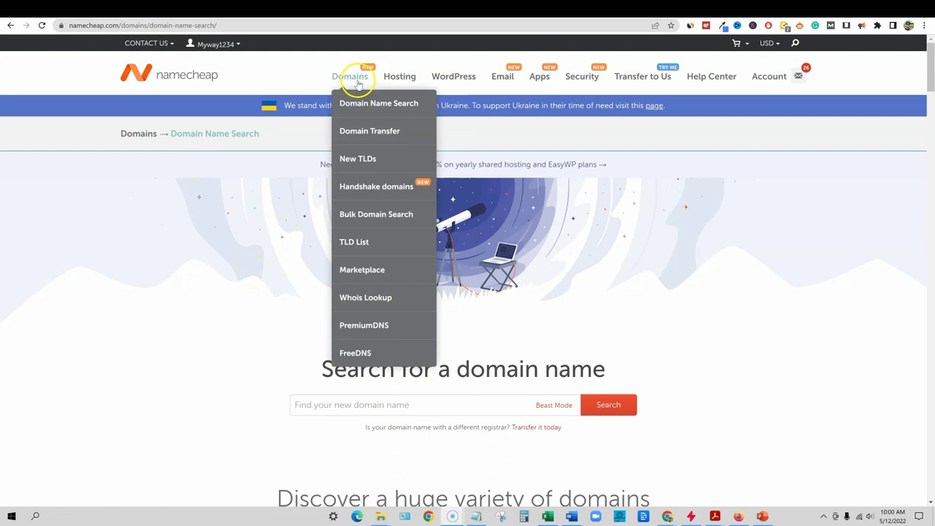
pyautogui.click(370, 404)
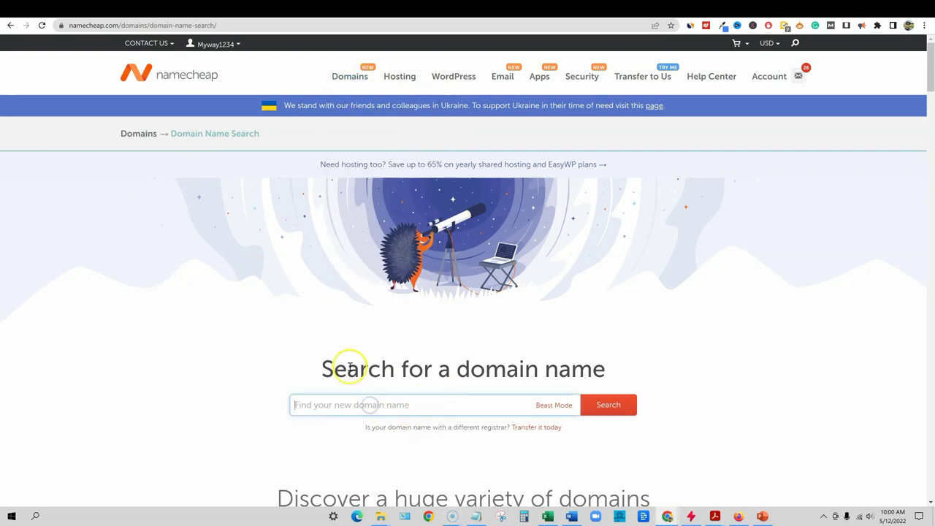
pyautogui.write('autodetailing')
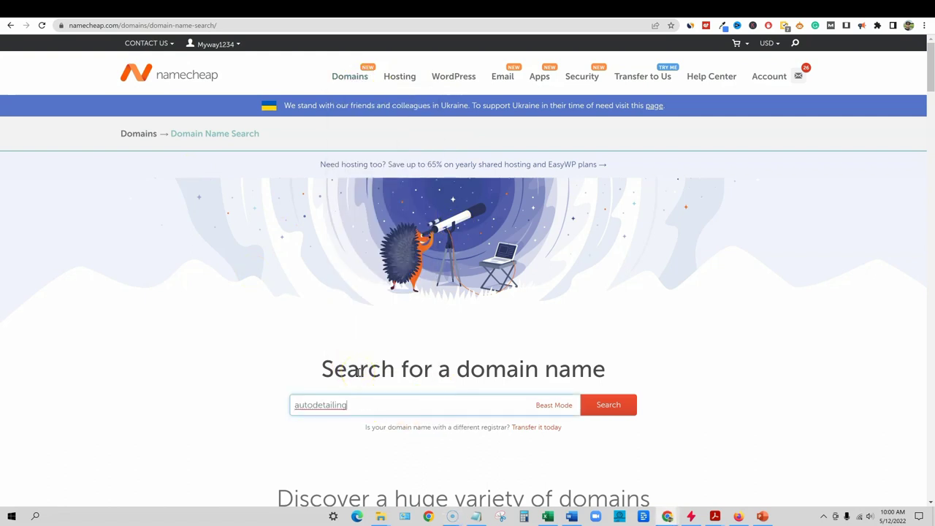
pyautogui.write('.com')
pyautogui.press('Return')
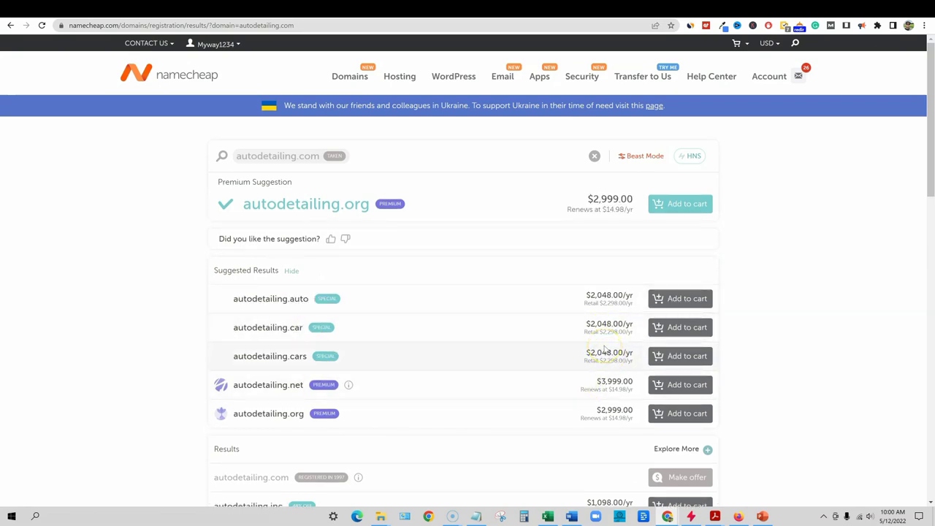
pyautogui.scroll(-2, 377, 336)
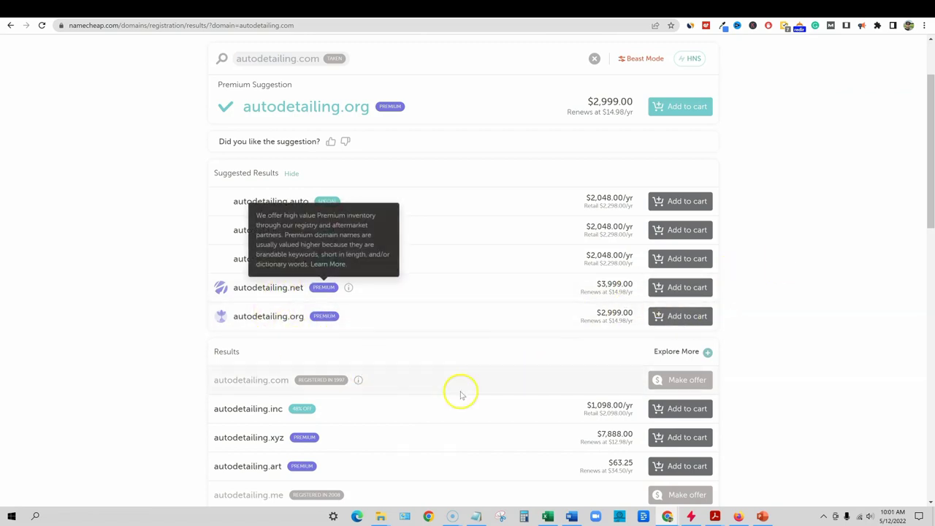
pyautogui.scroll(-2, 497, 400)
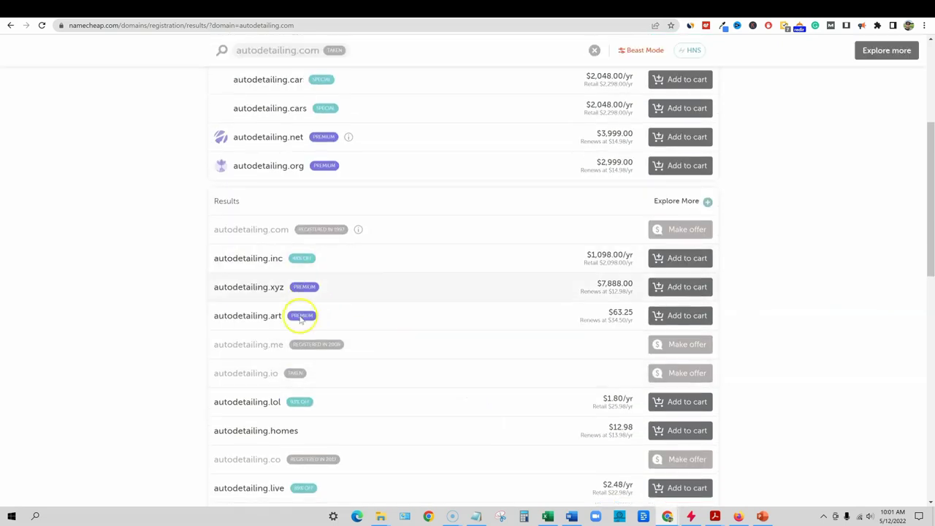
pyautogui.scroll(-3, 382, 417)
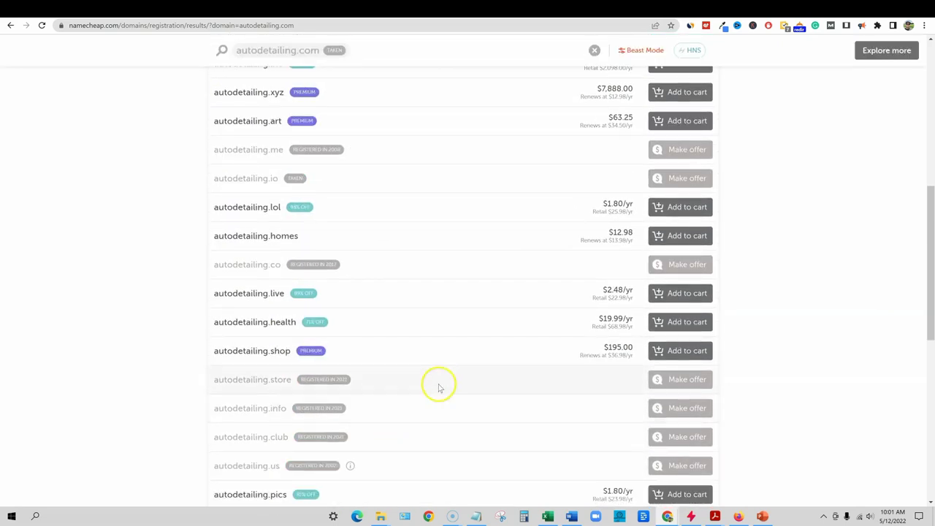
pyautogui.scroll(6, 439, 385)
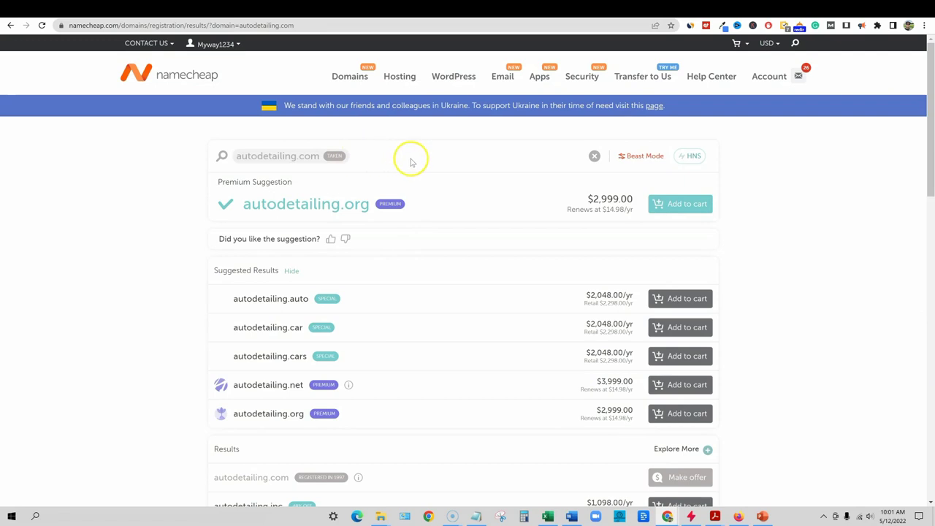
# Replace the domain search with autodetailingreport.com.
pyautogui.click(594, 156)
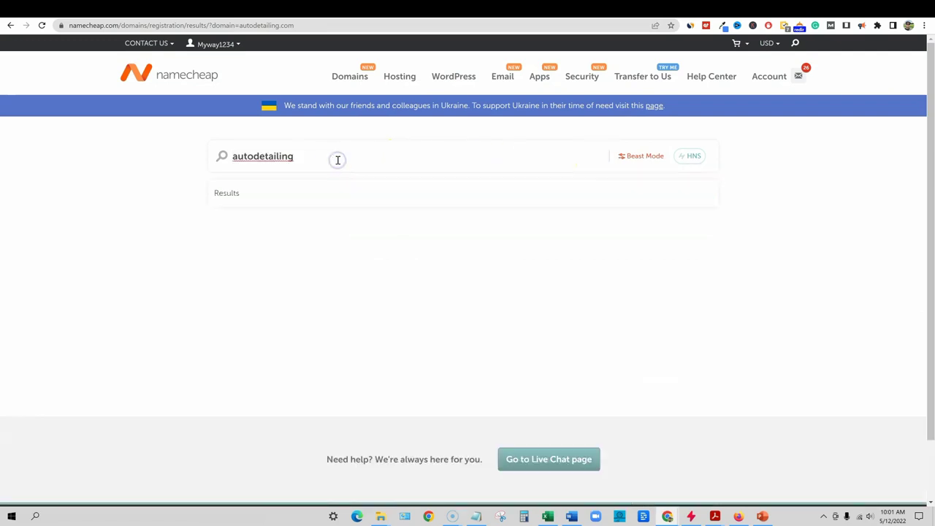
pyautogui.write('report')
pyautogui.press('Return')
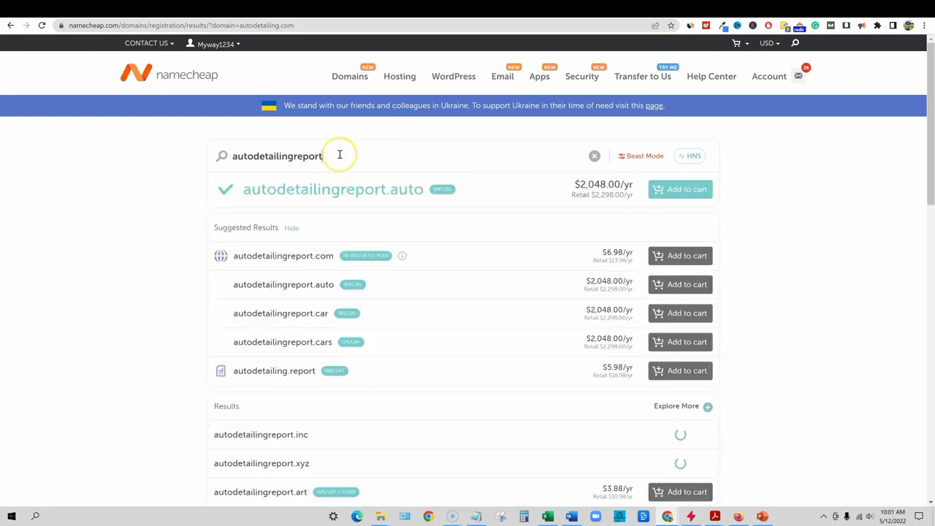
pyautogui.write('.com')
pyautogui.press('Return')
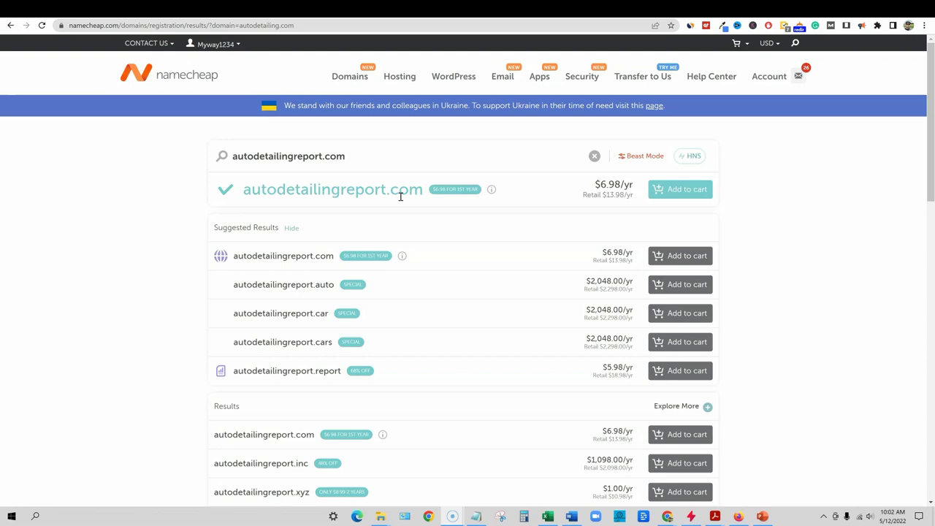
# Add autodetailingreport.com to the cart and proceed to checkout.
pyautogui.click(384, 190)
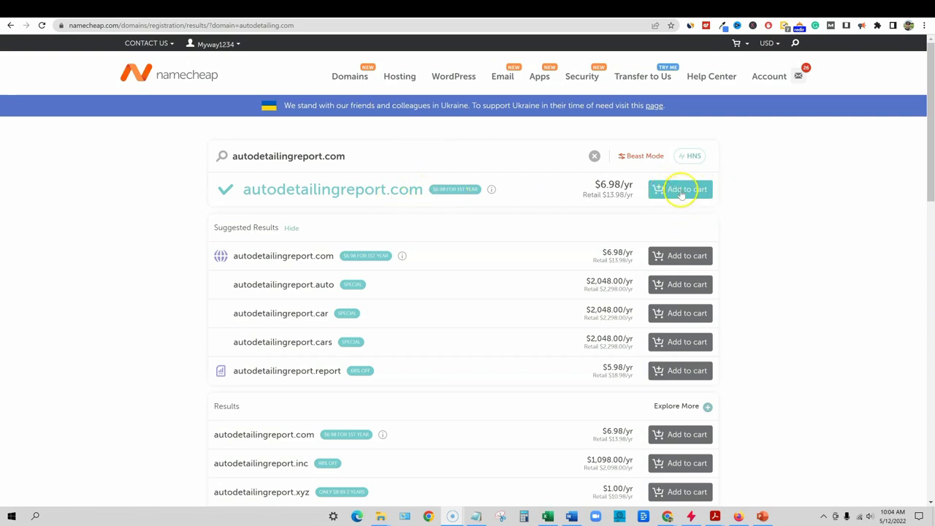
pyautogui.click(681, 192)
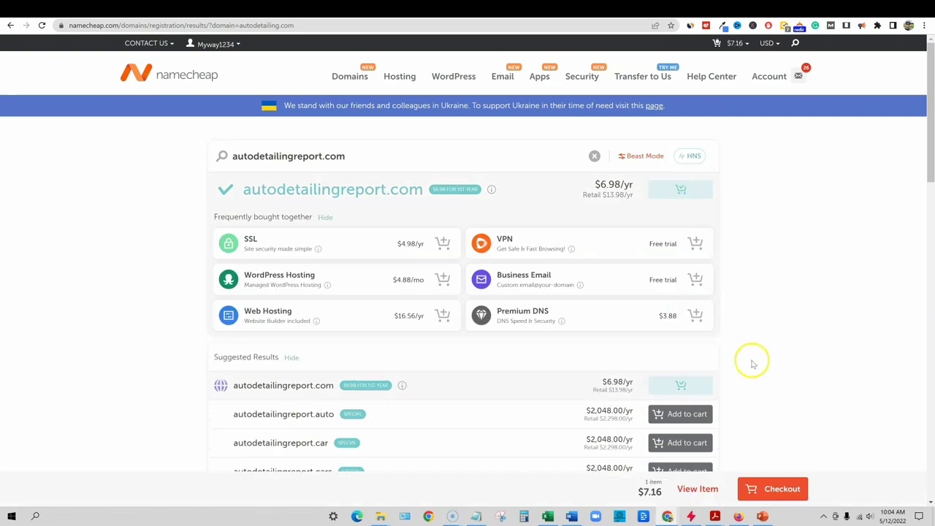
pyautogui.click(782, 491)
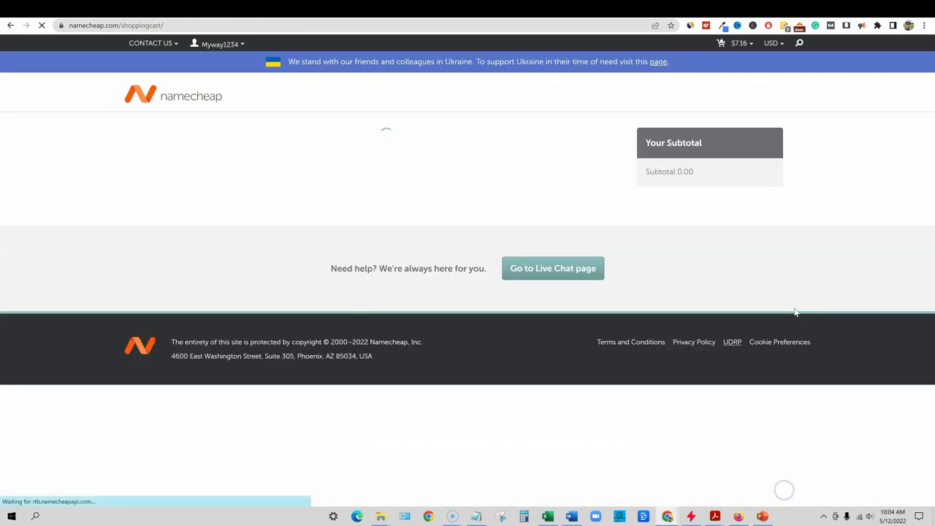
pyautogui.click(780, 310)
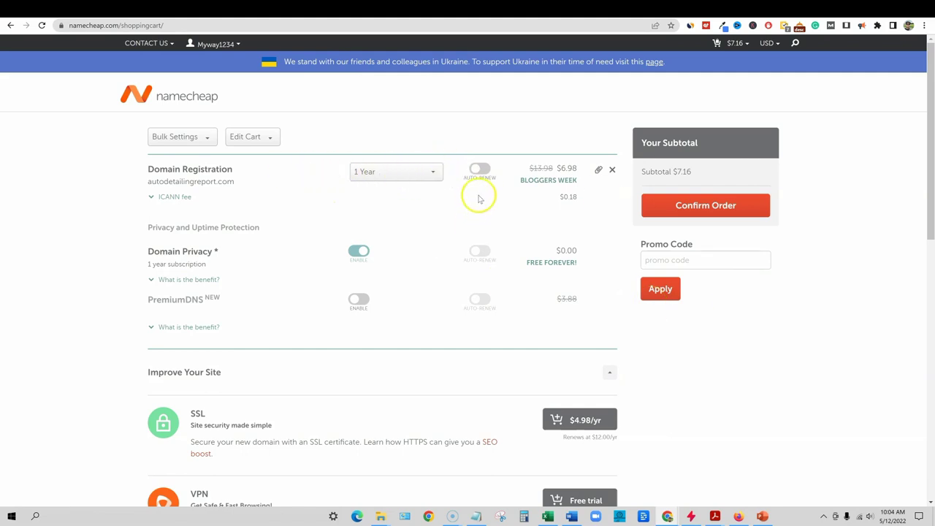
# Turn on auto-renew for the domain registration and view the available registration terms, keeping 1 year.
pyautogui.click(480, 169)
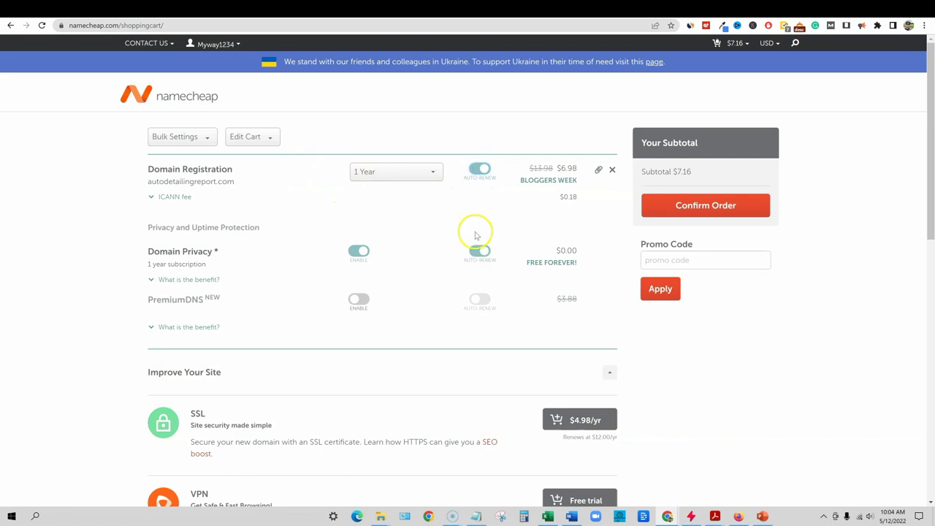
pyautogui.click(434, 173)
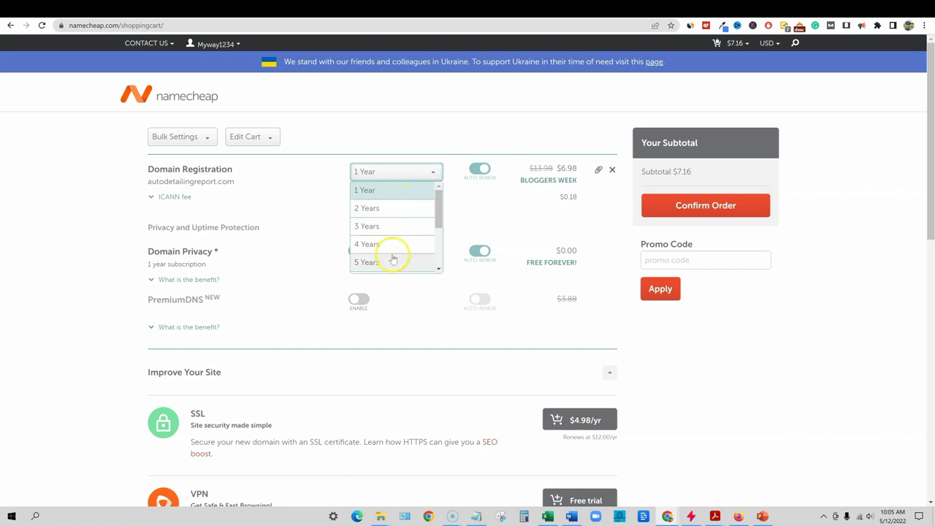
pyautogui.click(442, 146)
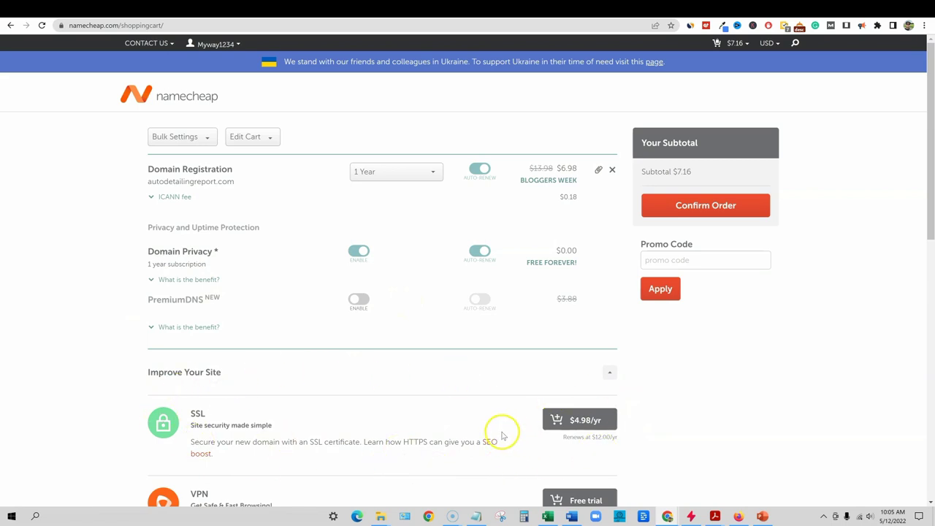
# Switch to SiteGround and look over the client area home page, checking back on the Namecheap cart.
pyautogui.click(328, 9)
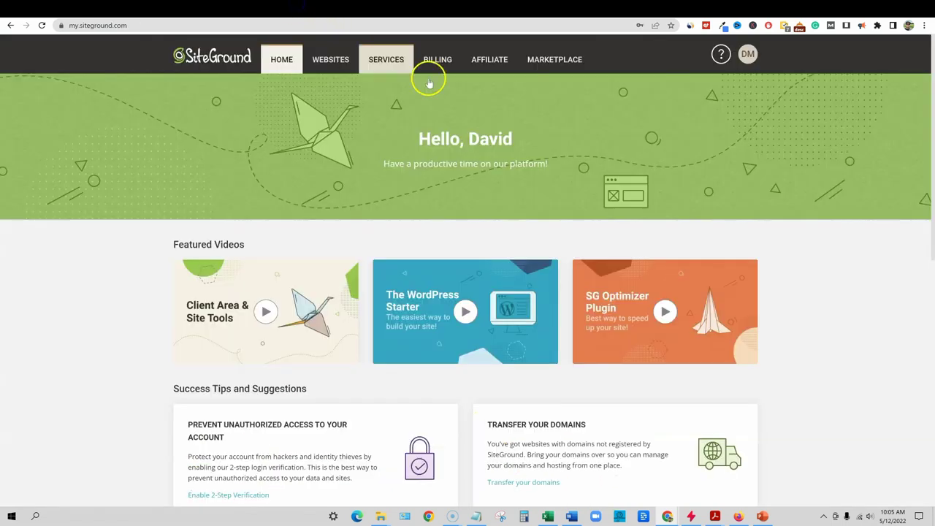
pyautogui.scroll(-1, 308, 263)
pyautogui.scroll(1, 299, 263)
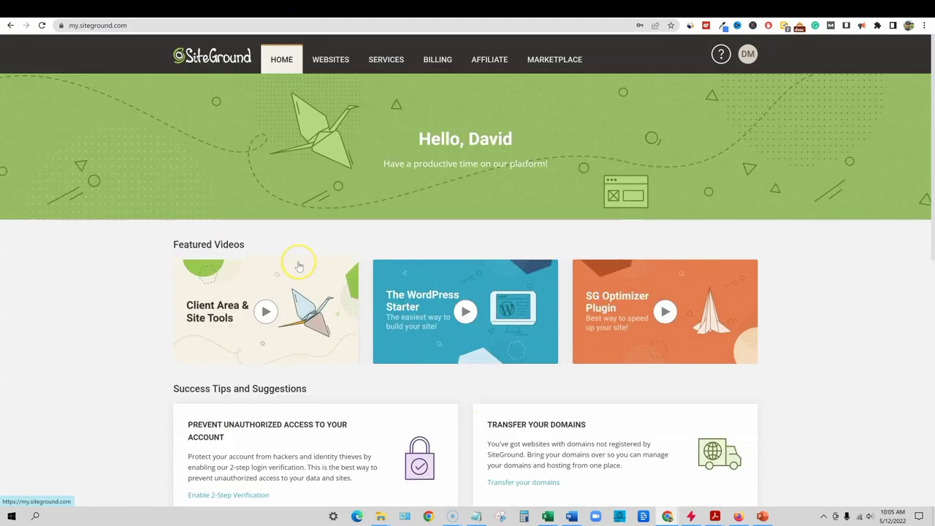
pyautogui.click(288, 283)
pyautogui.scroll(-1, 385, 281)
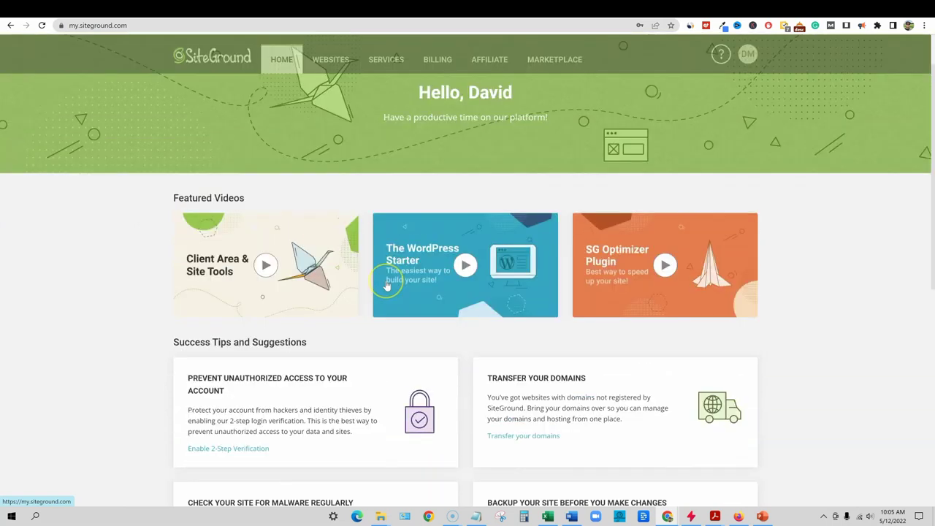
pyautogui.scroll(1, 387, 285)
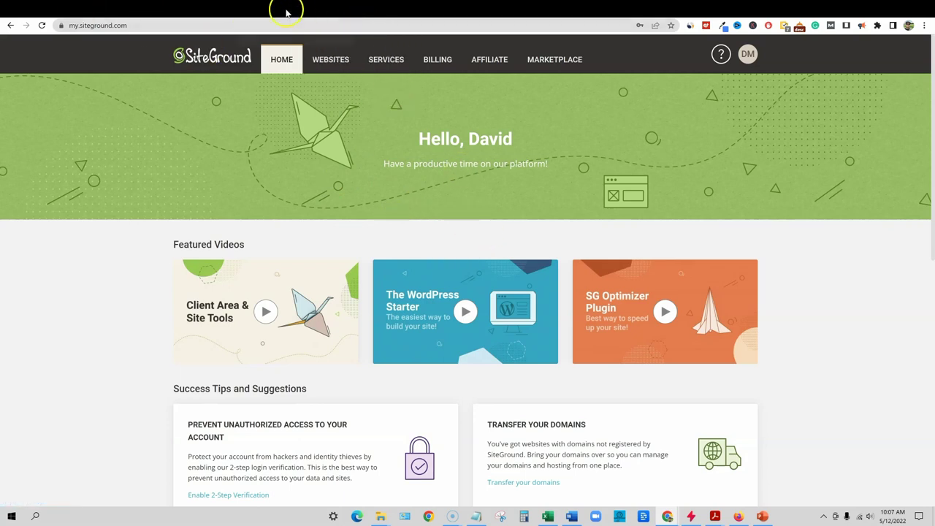
pyautogui.click(64, 9)
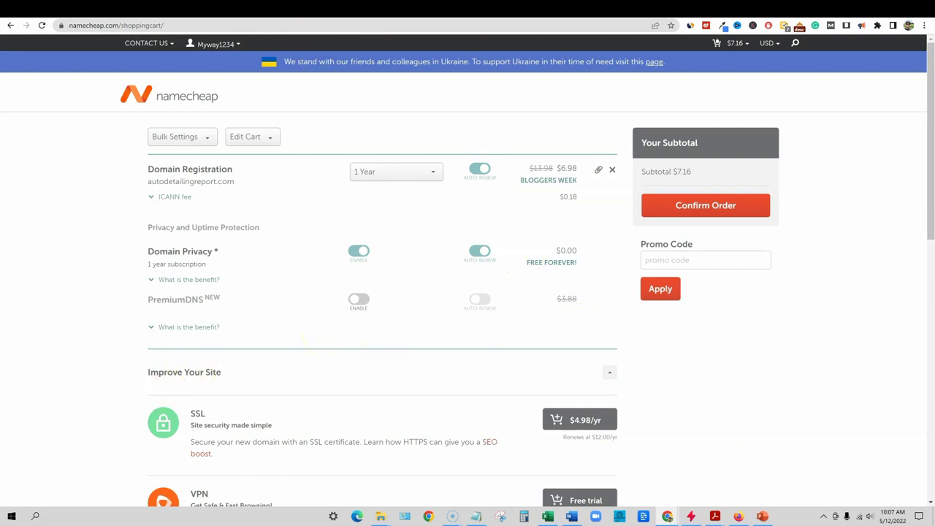
pyautogui.click(298, 7)
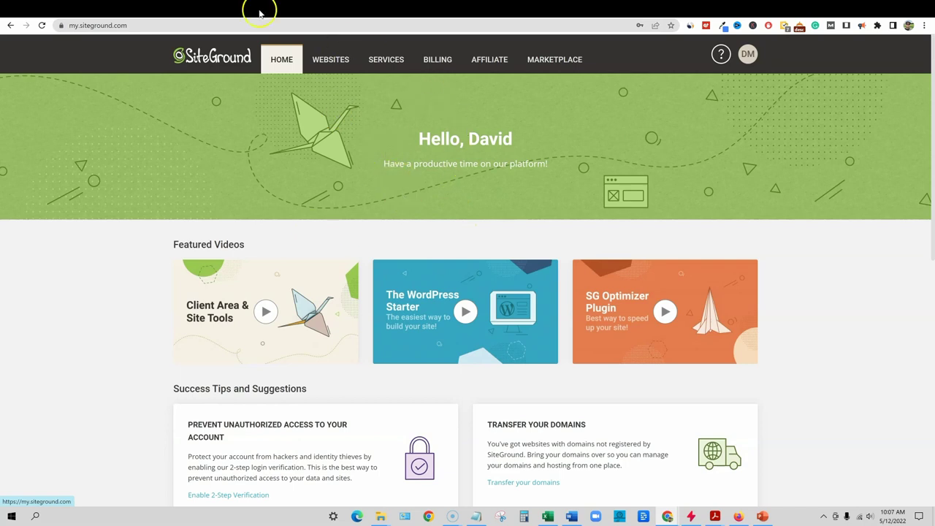
# Switch to Namecheap and set the nameservers of autodetailingreport.com to Custom DNS, ready for entering Nameserver 1.
pyautogui.click(69, 6)
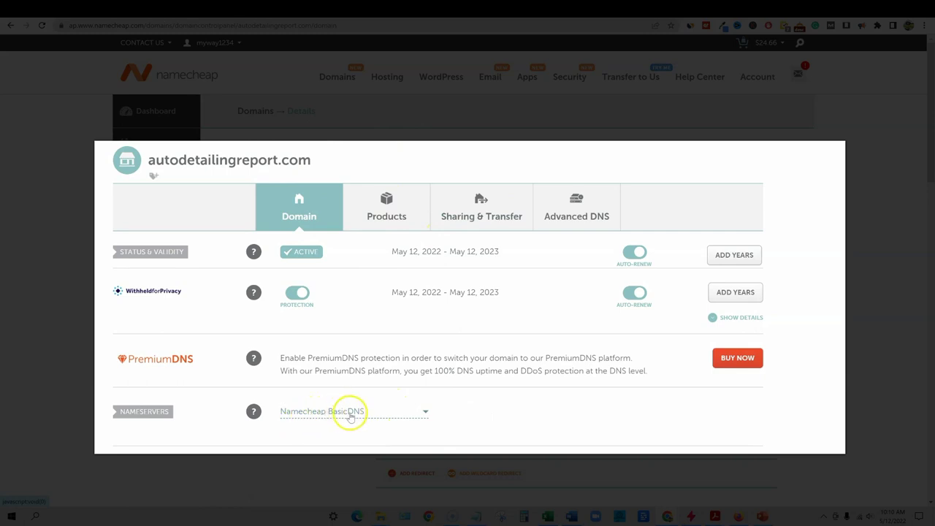
pyautogui.click(427, 412)
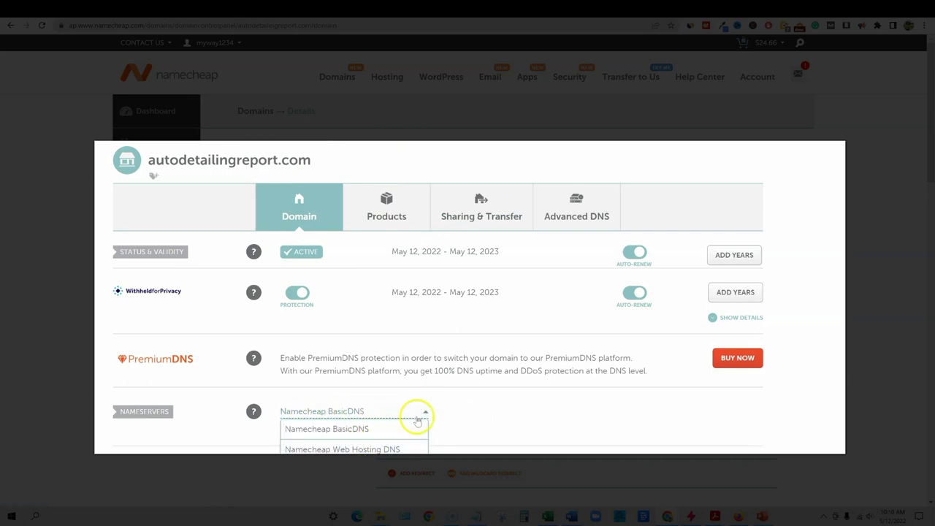
pyautogui.press('Down')
pyautogui.press('Down')
pyautogui.press('Return')
pyautogui.click(337, 441)
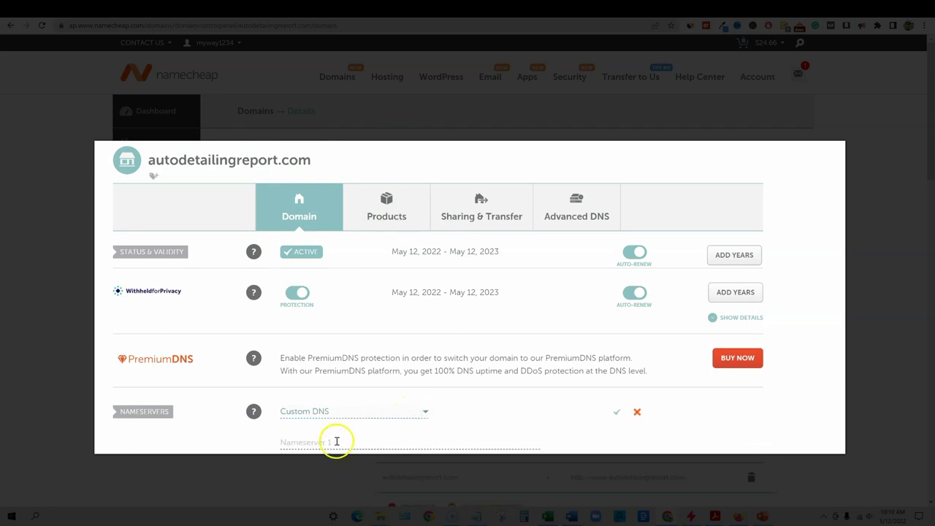
pyautogui.click(338, 444)
pyautogui.scroll(-5, 365, 443)
pyautogui.scroll(5, 379, 432)
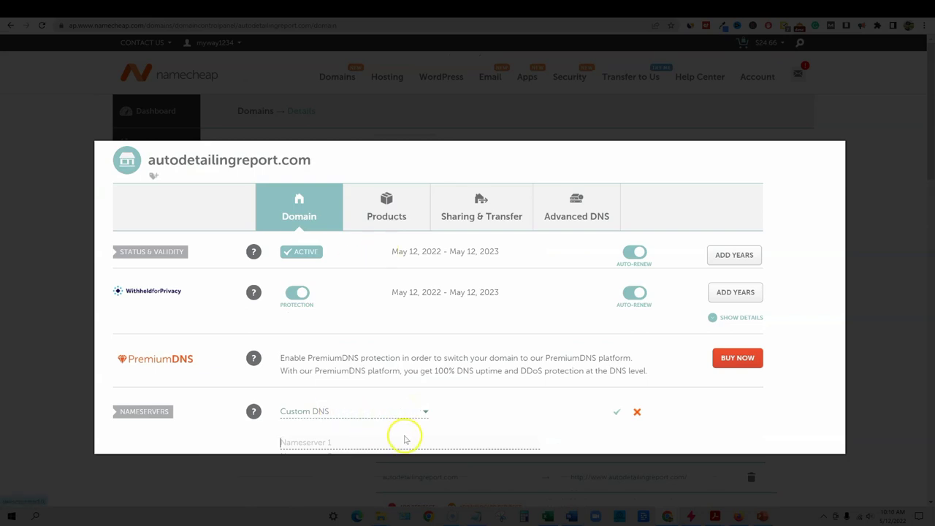
# Copy the domain name autodetailingreport.com from its details page and switch to SiteGround.
pyautogui.doubleClick(163, 167)
pyautogui.hotkey('ctrl', 'c')
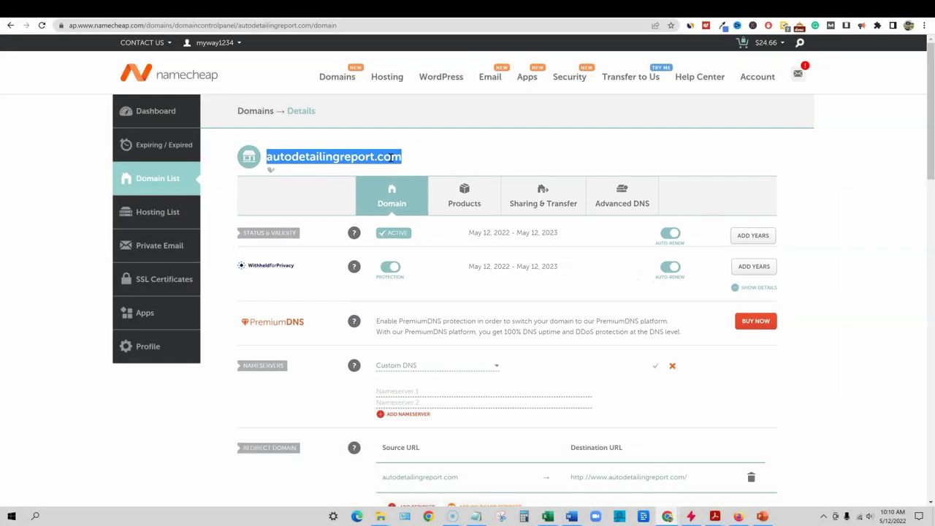
pyautogui.click(285, 11)
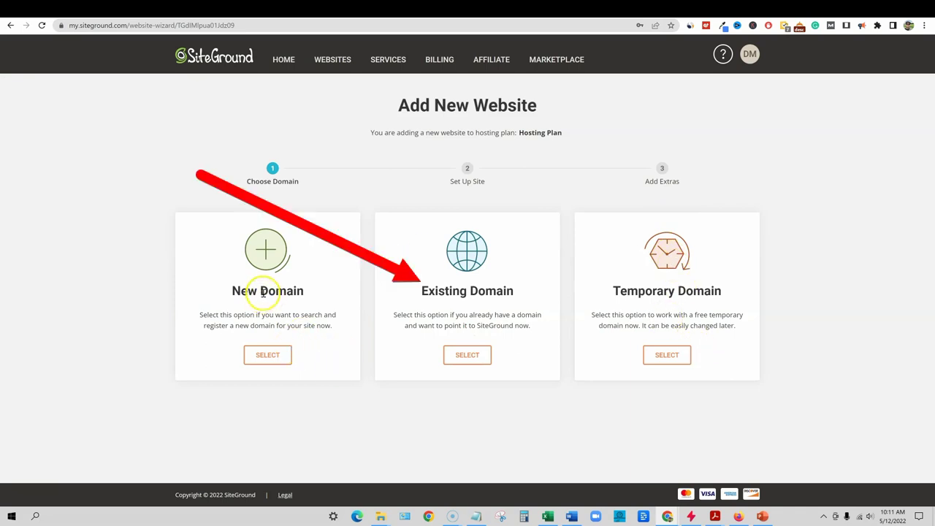
# Choose Existing Domain for the new website, enter autodetailingreport.com as the domain name, and continue to site setup.
pyautogui.moveTo(395, 314); pyautogui.dragTo(541, 327)
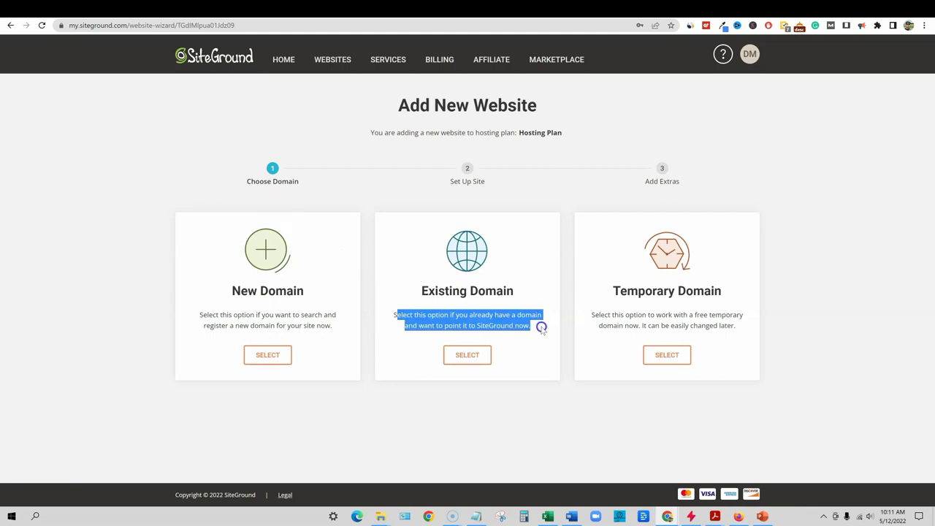
pyautogui.click(542, 326)
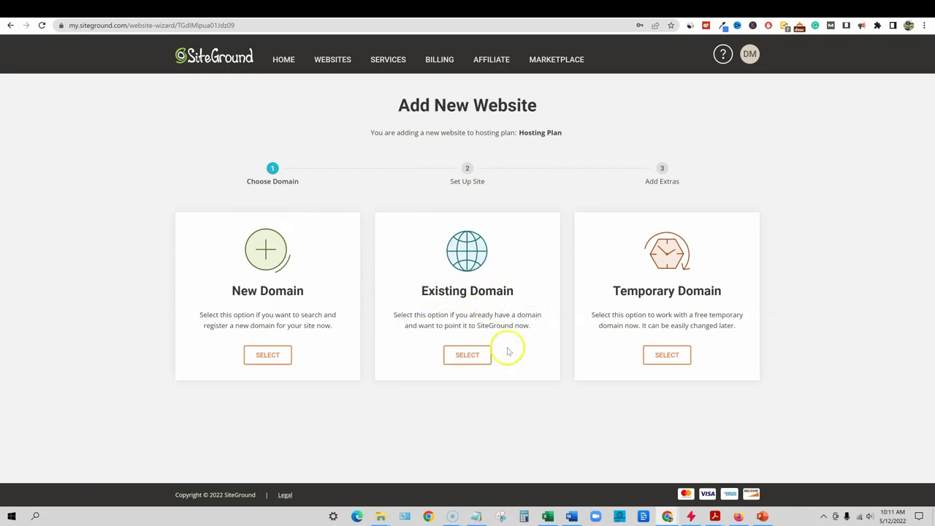
pyautogui.click(476, 356)
pyautogui.scroll(-2, 480, 355)
pyautogui.click(280, 356)
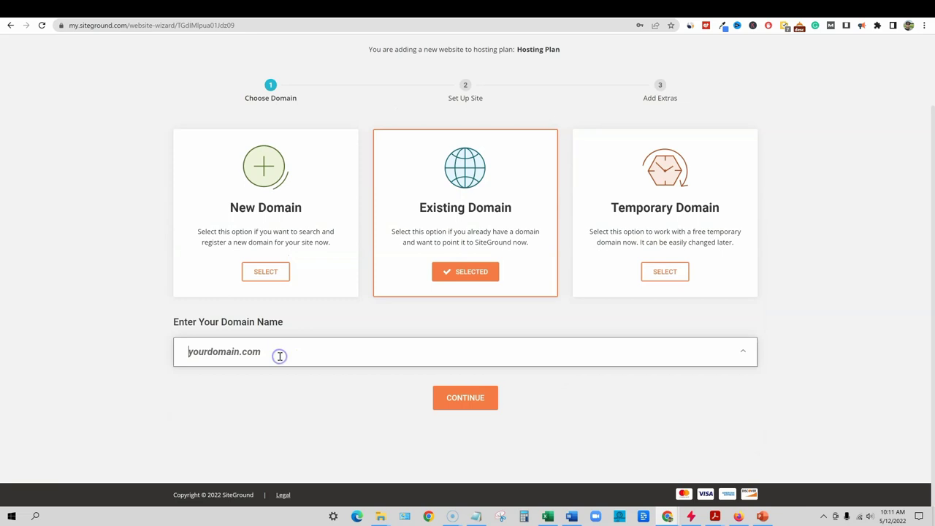
pyautogui.hotkey('ctrl', 'v')
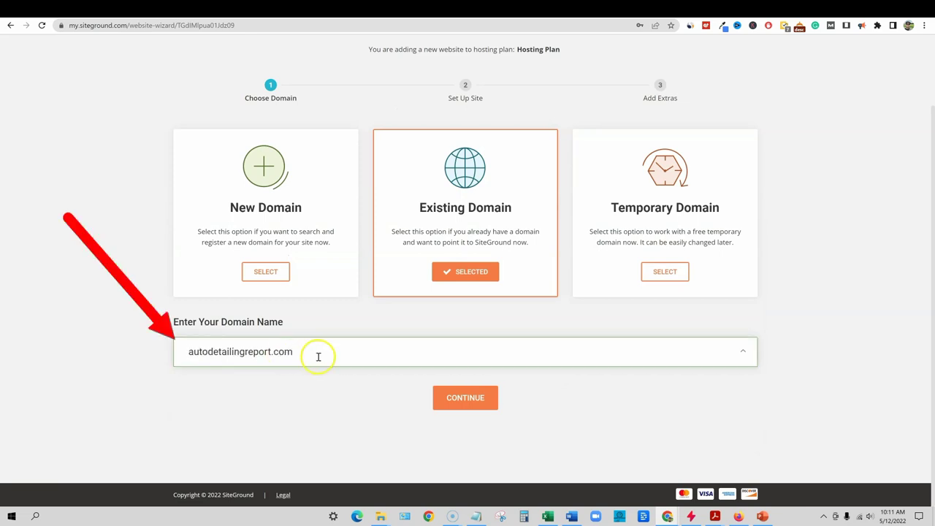
pyautogui.click(465, 400)
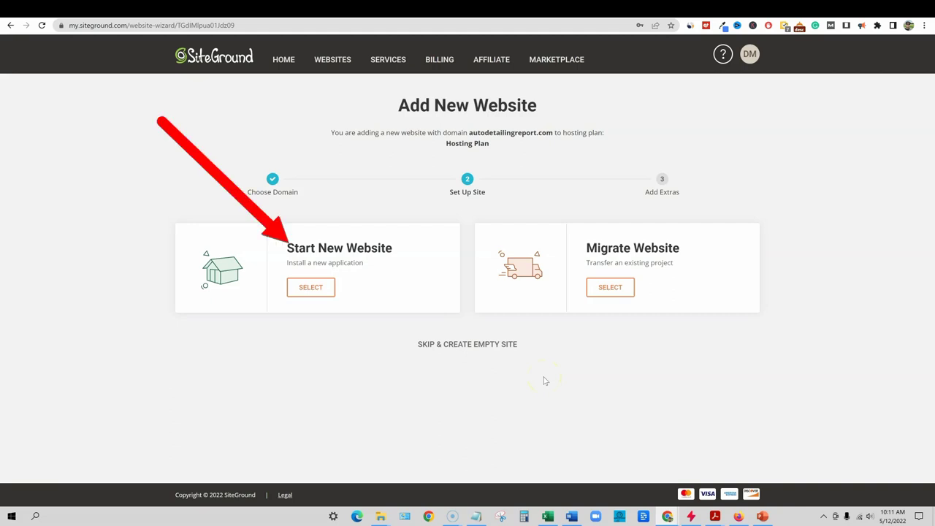
# Start a new website with WordPress as the application and finish the setup without adding SG Site Scanner.
pyautogui.click(319, 290)
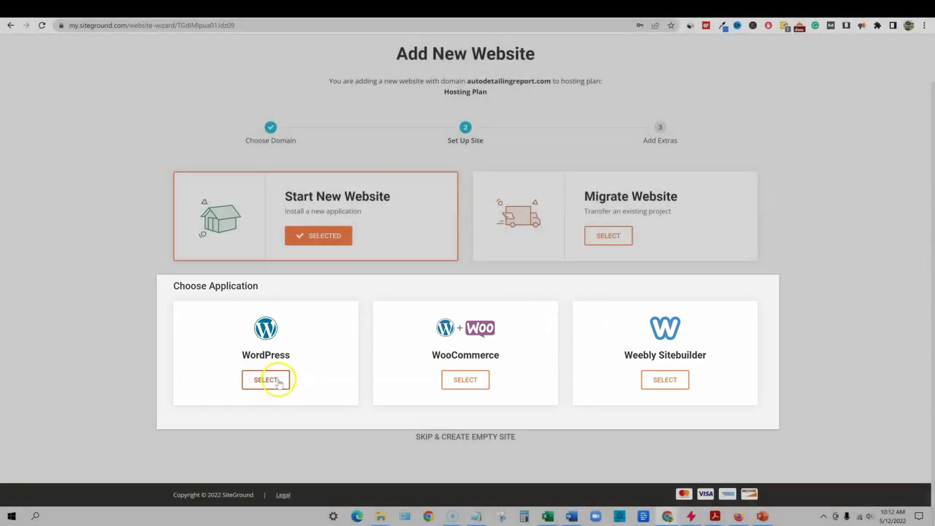
pyautogui.click(277, 380)
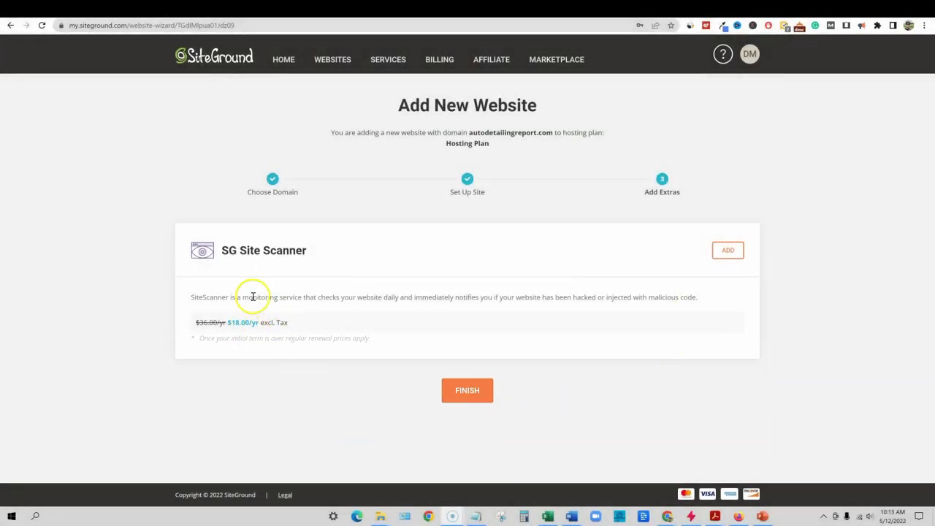
pyautogui.moveTo(253, 297); pyautogui.dragTo(632, 301)
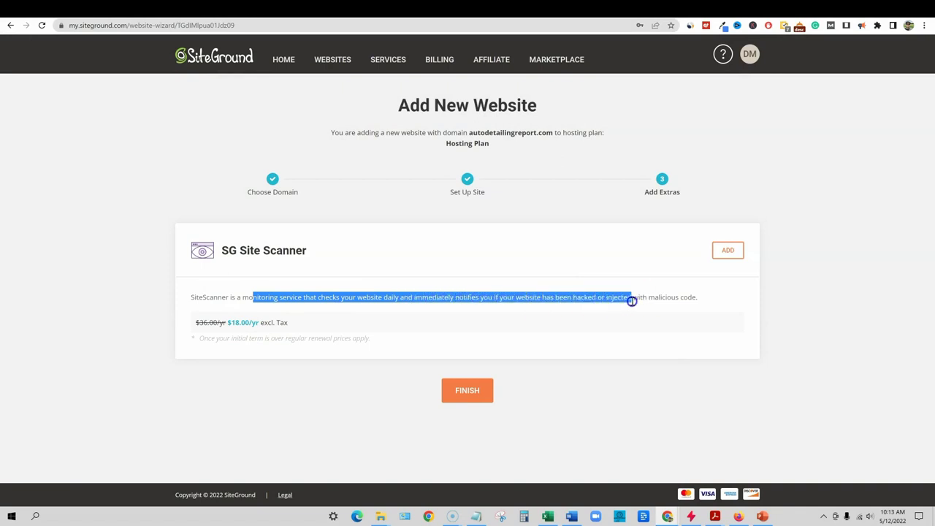
pyautogui.moveTo(700, 297); pyautogui.dragTo(551, 295)
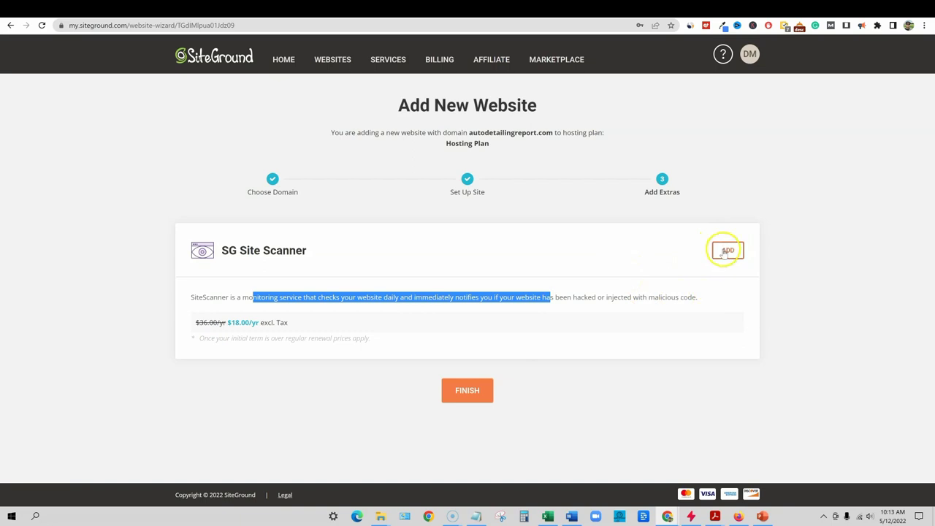
pyautogui.click(468, 391)
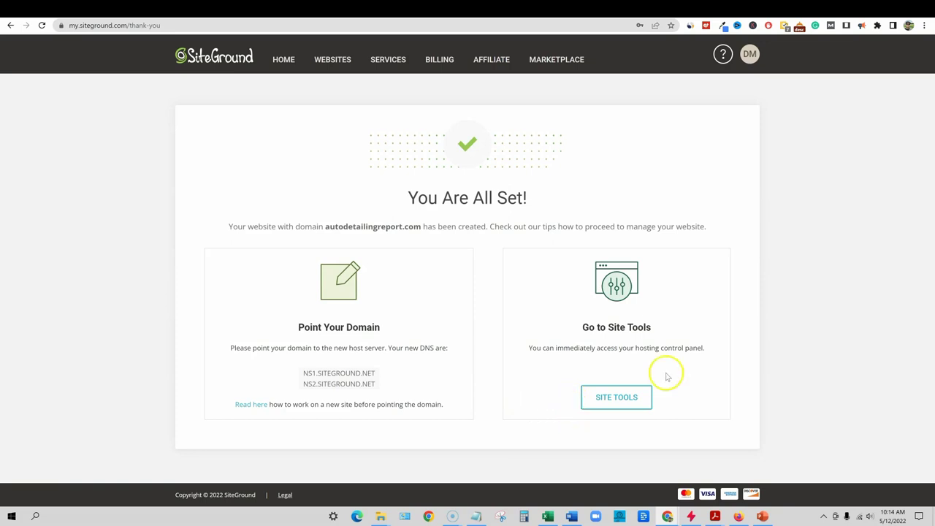
# Read the confirmation for autodetailingreport.com and the Point Your Domain instructions with the new DNS servers.
pyautogui.moveTo(328, 228); pyautogui.dragTo(488, 228)
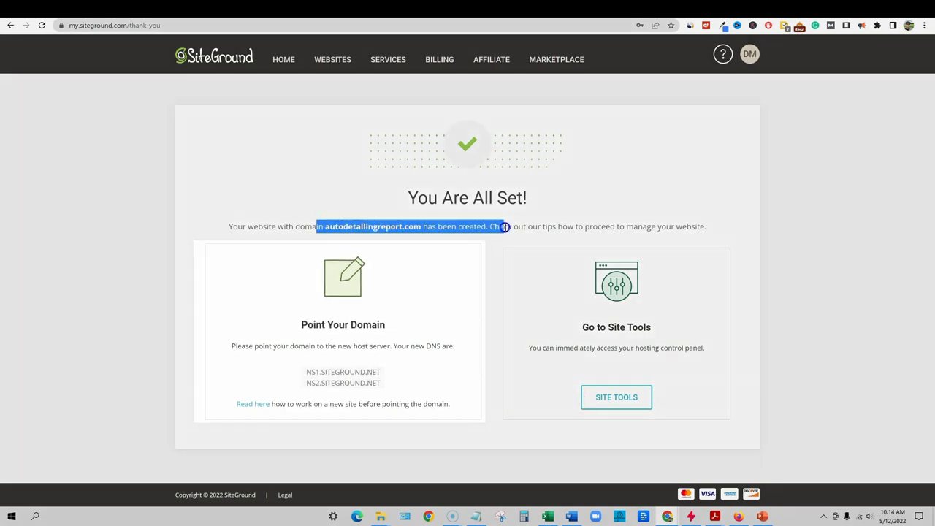
pyautogui.moveTo(332, 294); pyautogui.dragTo(453, 292)
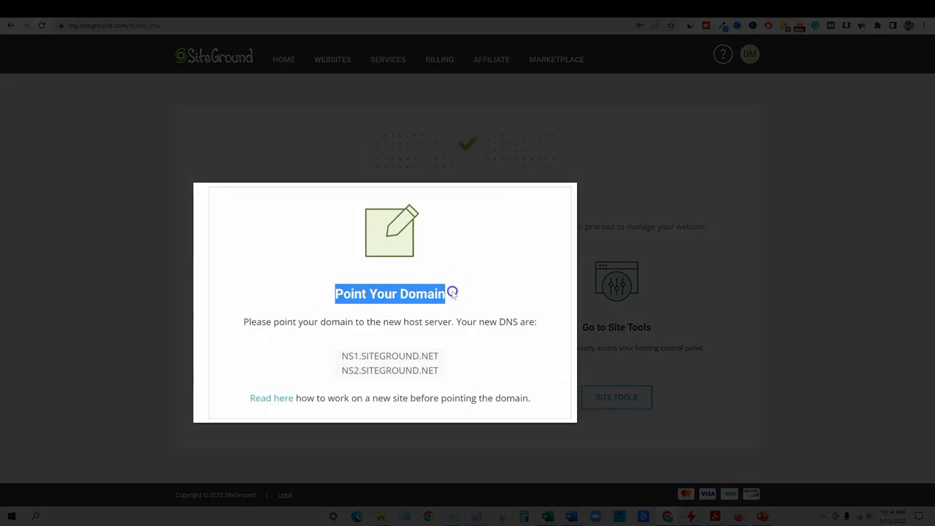
pyautogui.click(495, 232)
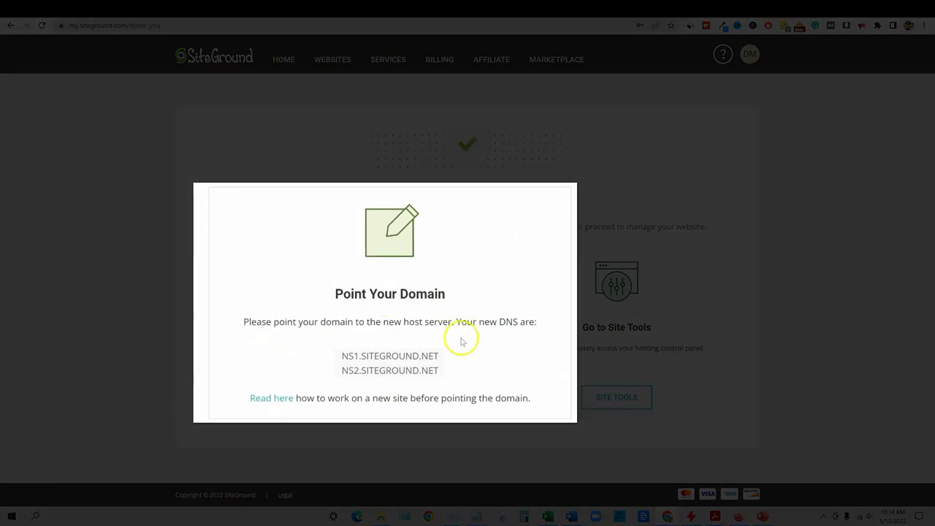
pyautogui.moveTo(459, 322); pyautogui.dragTo(570, 324)
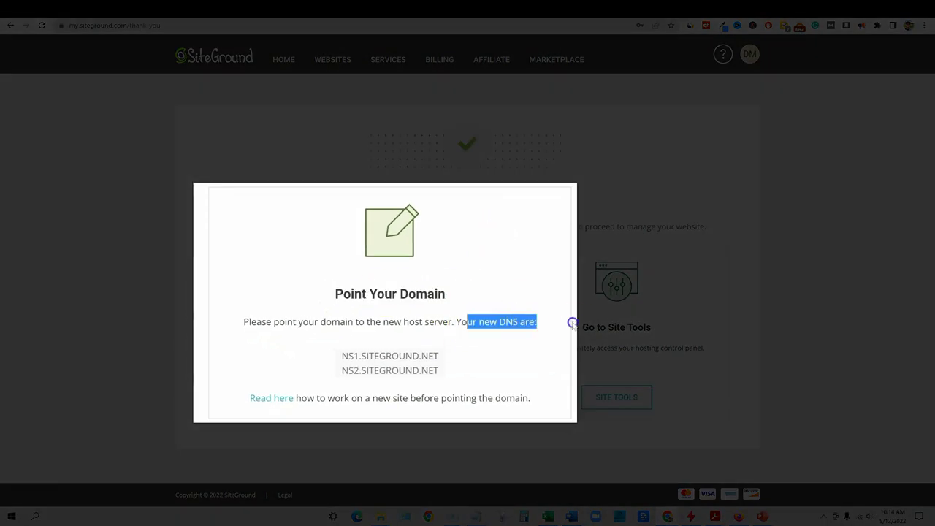
pyautogui.click(459, 358)
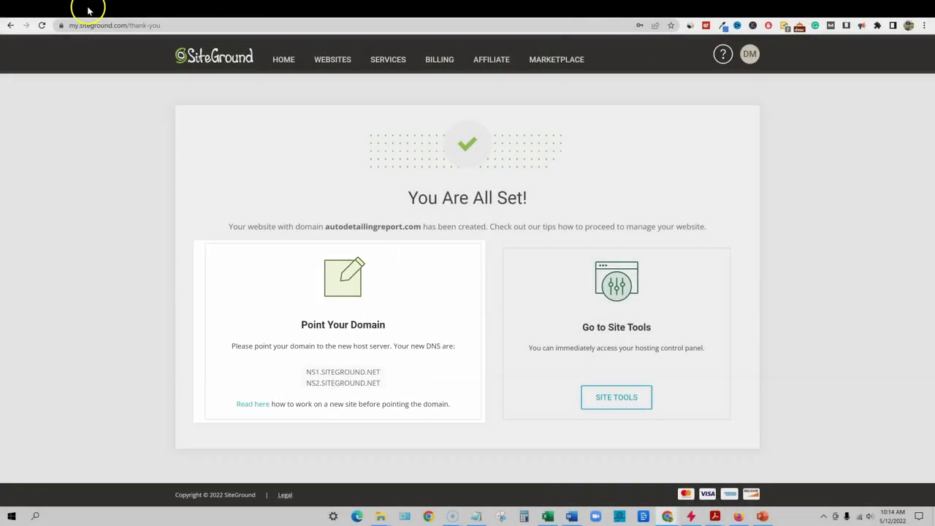
# Switch to Namecheap and check the nameserver type options for autodetailingreport.com, leaving Custom DNS selected.
pyautogui.click(37, 8)
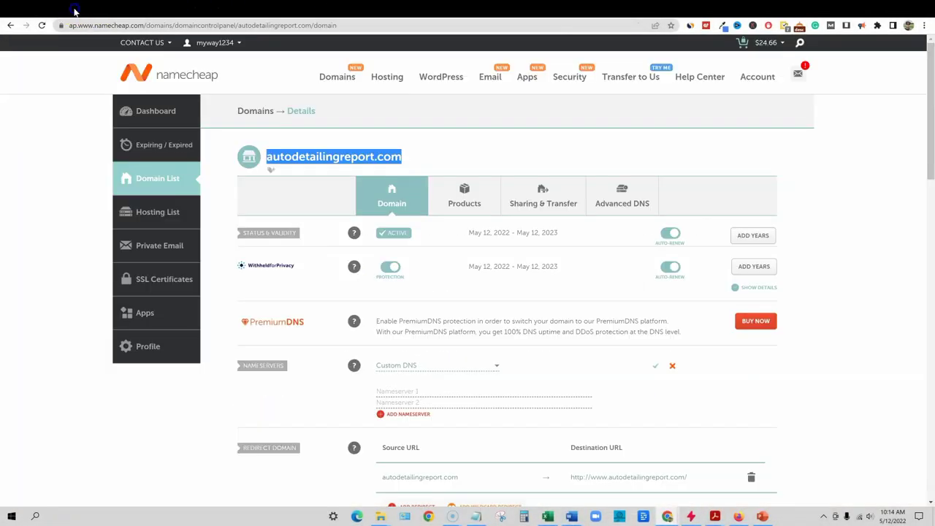
pyautogui.click(445, 145)
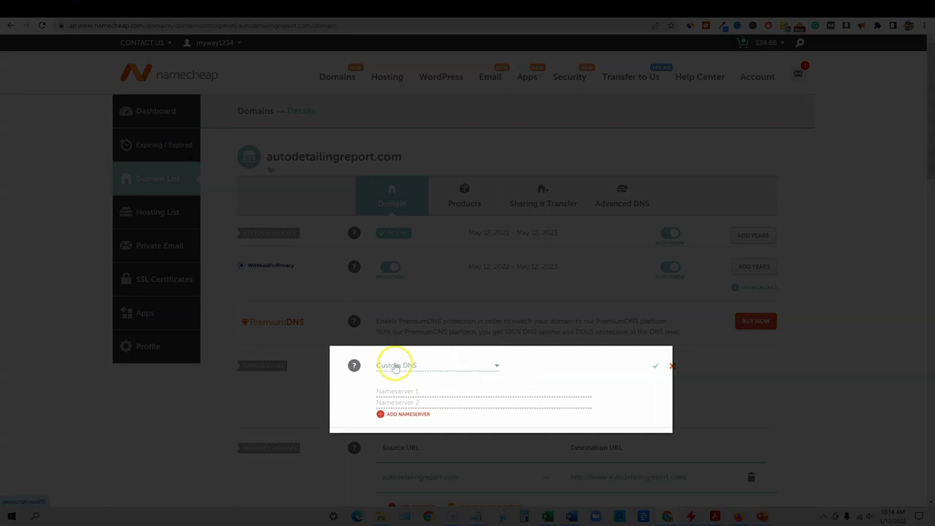
pyautogui.click(458, 365)
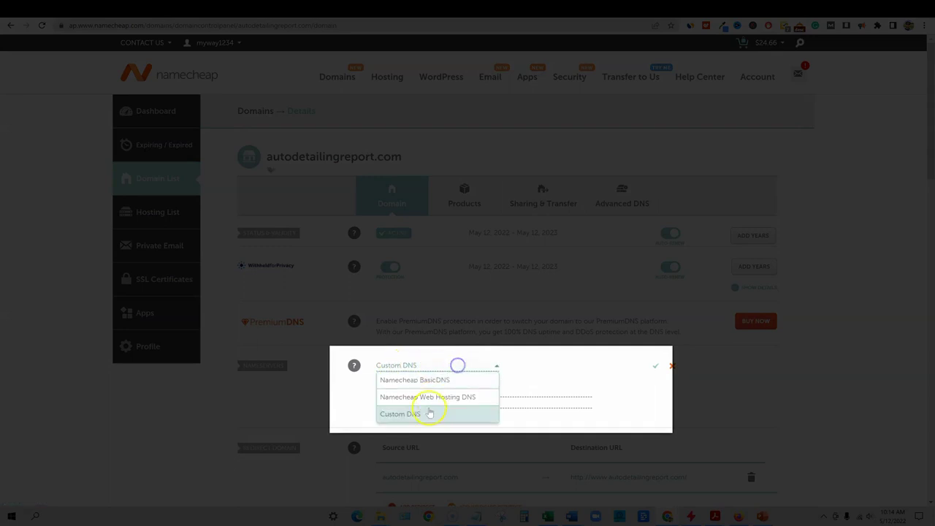
pyautogui.click(541, 365)
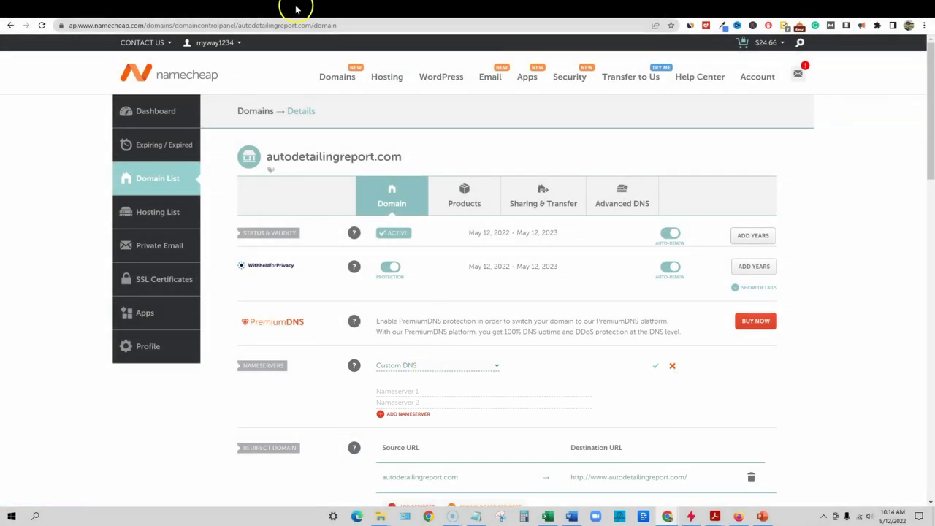
# Copy NS1.SITEGROUND.NET from the SiteGround confirmation page and paste it as Nameserver 1 in Namecheap.
pyautogui.click(296, 9)
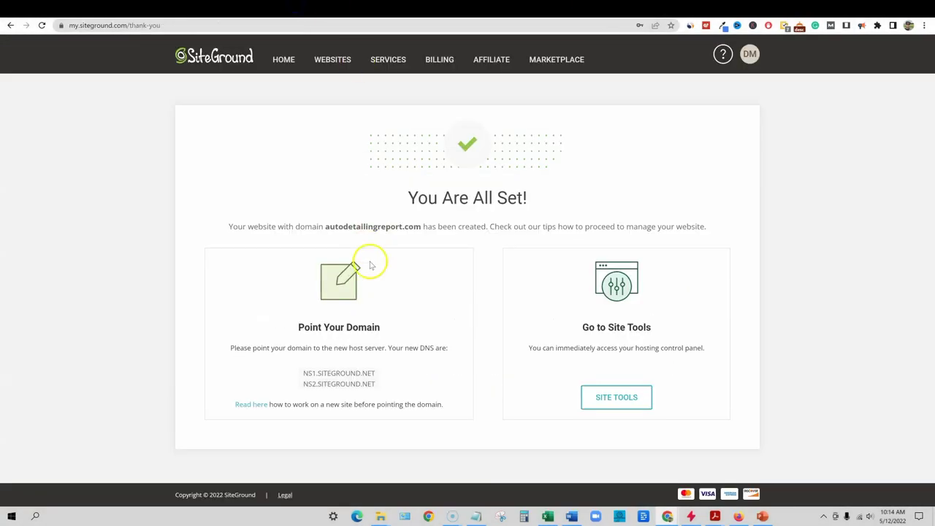
pyautogui.moveTo(380, 374); pyautogui.dragTo(299, 373)
pyautogui.hotkey('ctrl', 'c')
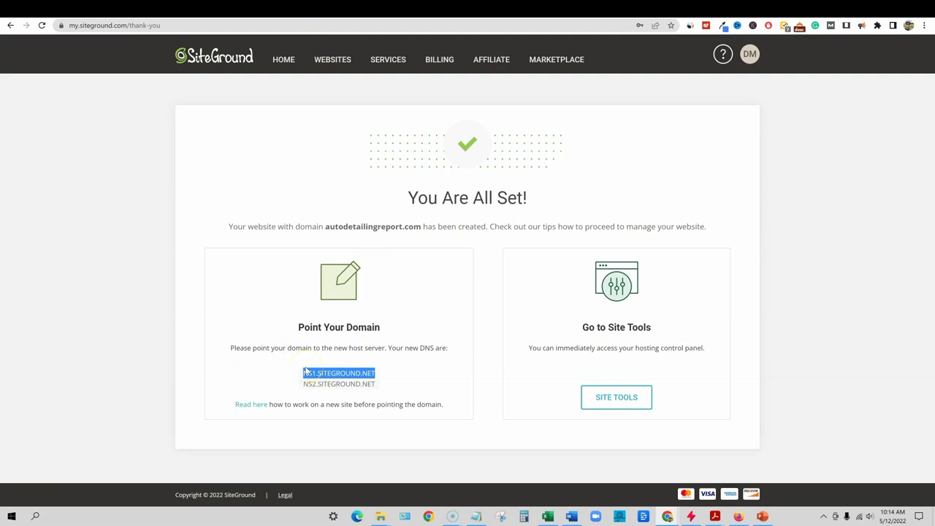
pyautogui.click(107, 13)
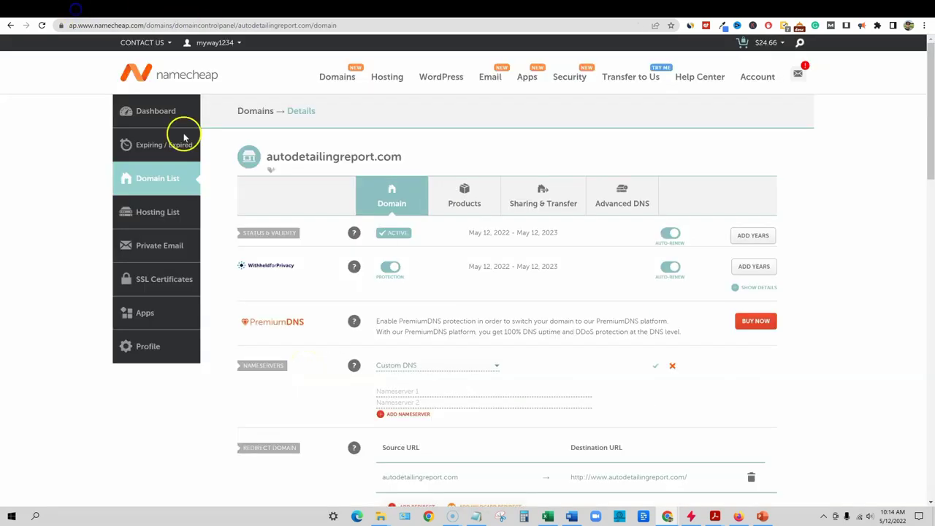
pyautogui.hotkey('ctrl', 'v')
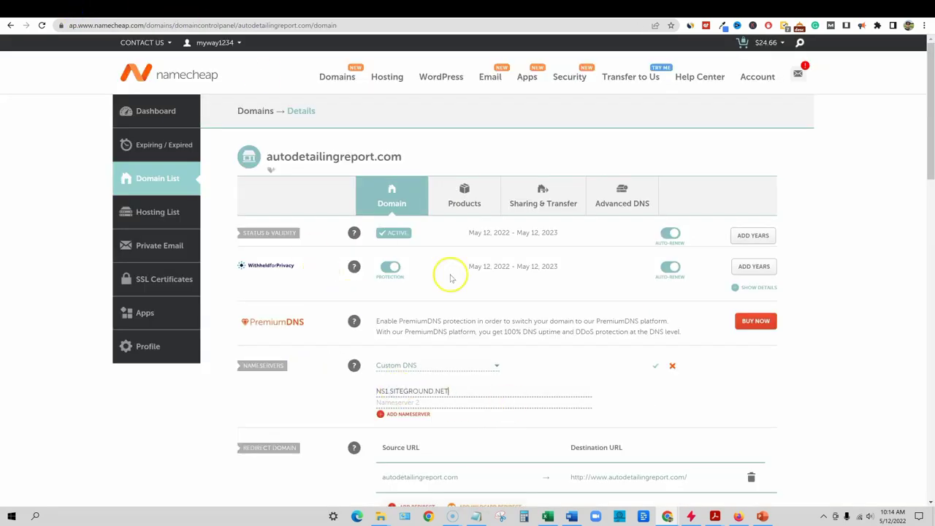
# Copy NS2.SITEGROUND.NET from SiteGround, paste it as Nameserver 2 in Namecheap, and save the custom nameservers.
pyautogui.click(194, 10)
pyautogui.click(258, 9)
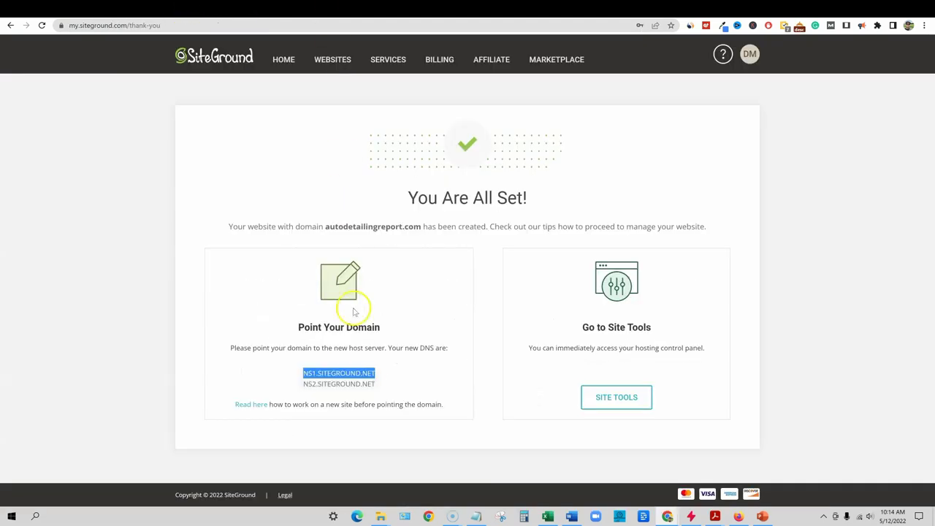
pyautogui.moveTo(374, 385); pyautogui.dragTo(301, 386)
pyautogui.hotkey('ctrl', 'c')
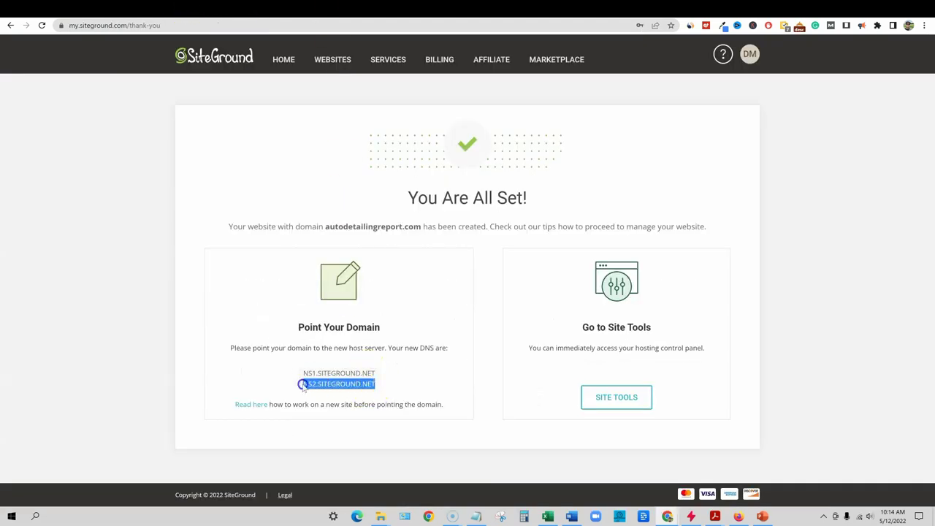
pyautogui.hotkey('ctrl', 'Tab')
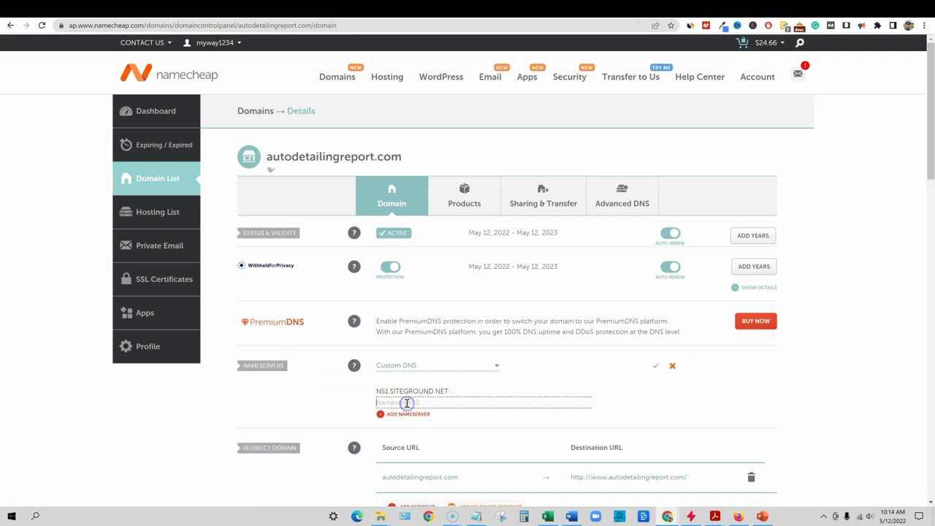
pyautogui.hotkey('ctrl', 'v')
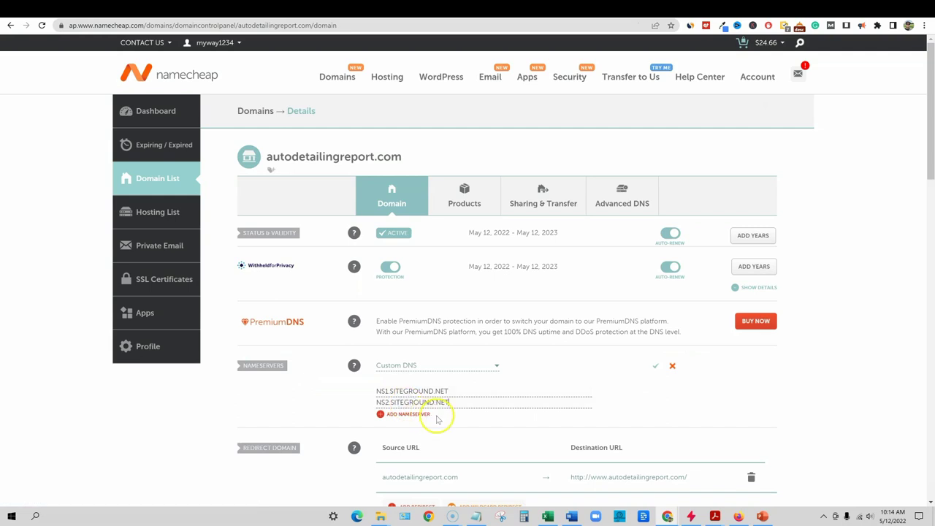
pyautogui.click(656, 369)
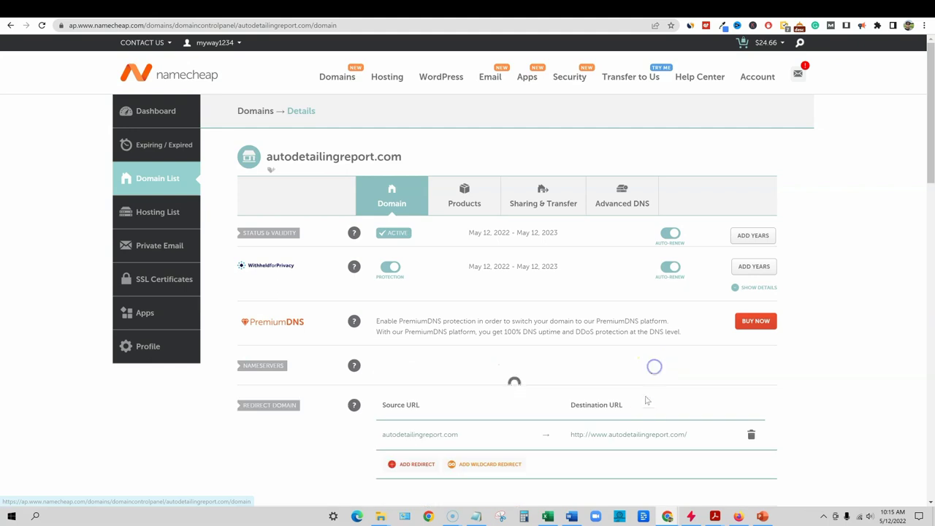
pyautogui.click(642, 434)
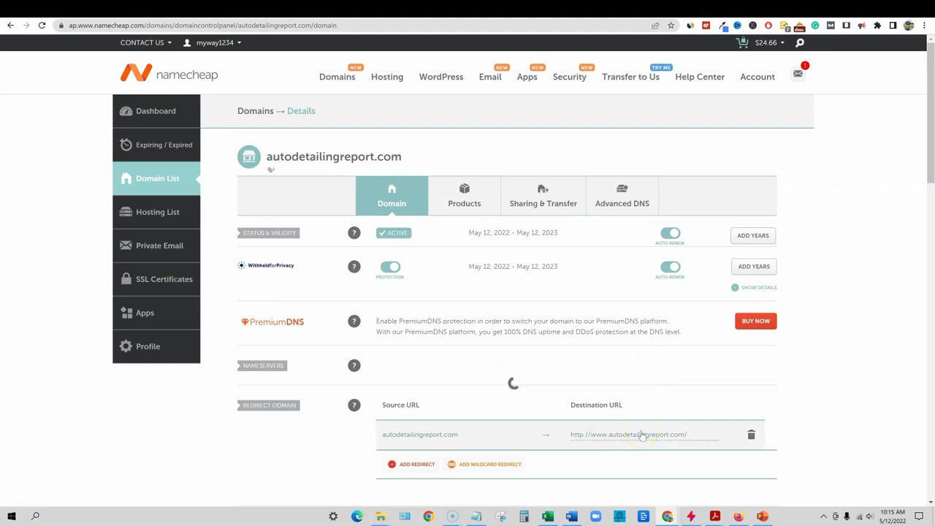
pyautogui.click(646, 433)
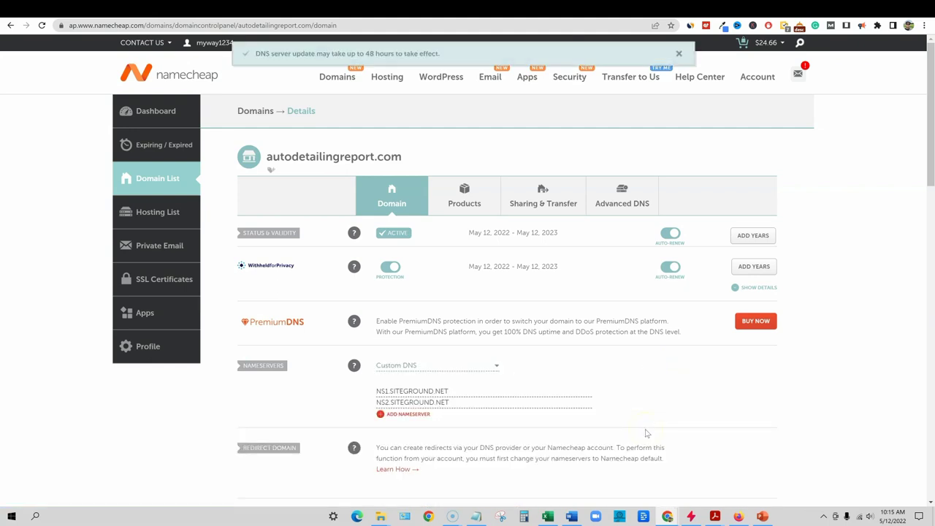
pyautogui.click(632, 379)
pyautogui.scroll(-3, 577, 390)
pyautogui.scroll(3, 585, 401)
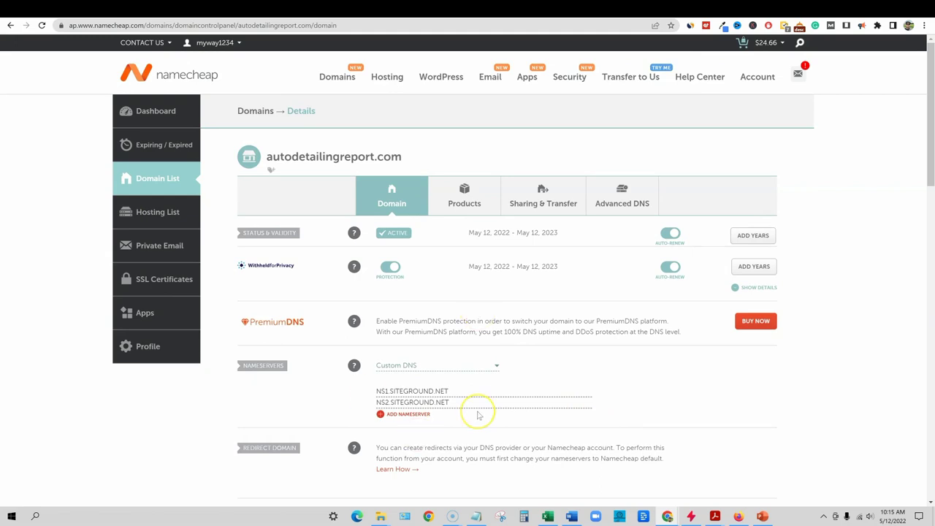
# Switch to SiteGround, open Site Tools for the new website, and look over its dashboard and site information.
pyautogui.click(241, 9)
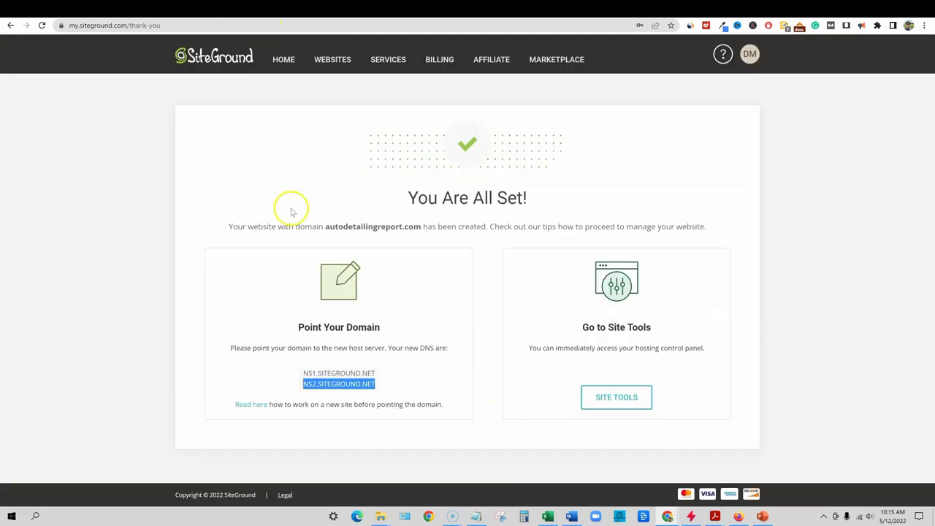
pyautogui.click(681, 205)
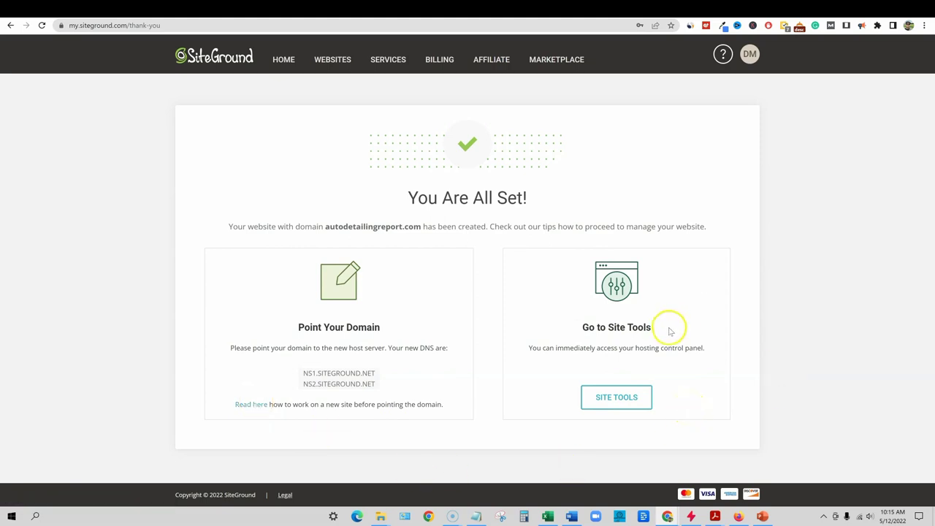
pyautogui.click(612, 398)
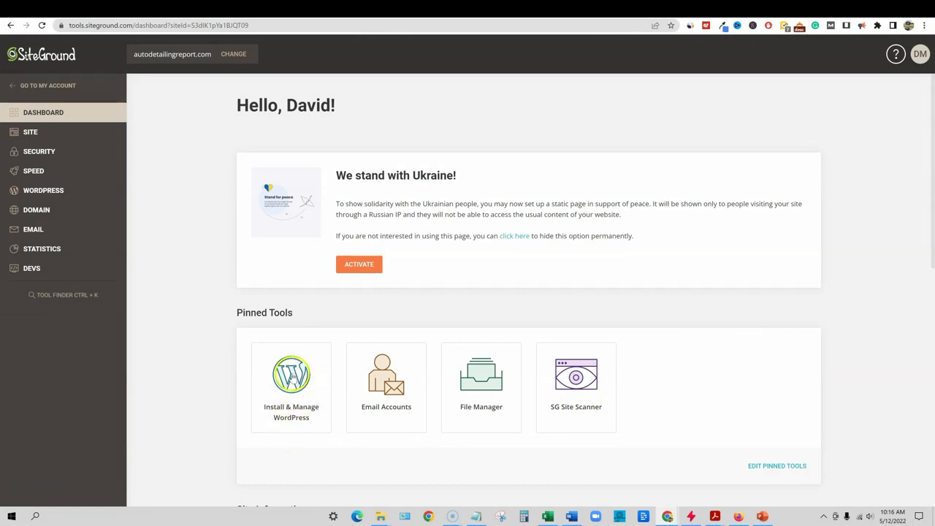
pyautogui.scroll(-3, 419, 394)
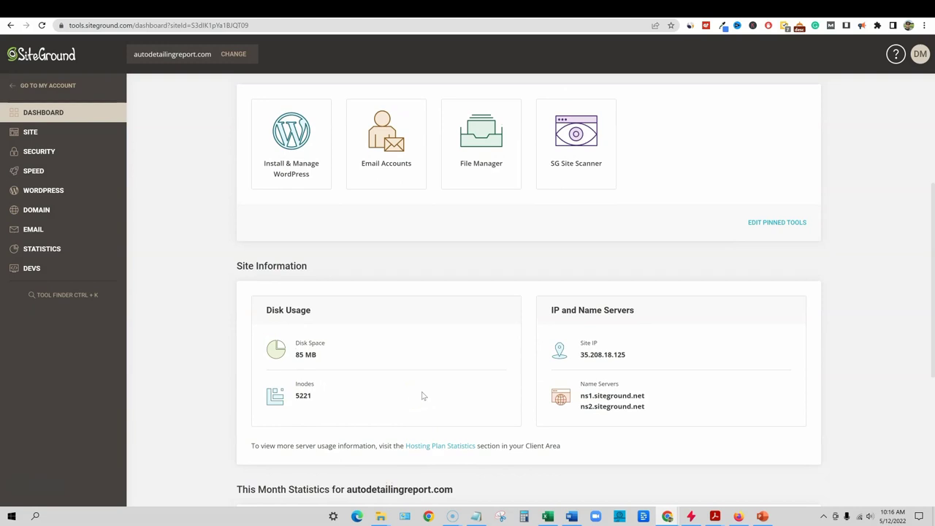
pyautogui.scroll(3, 422, 395)
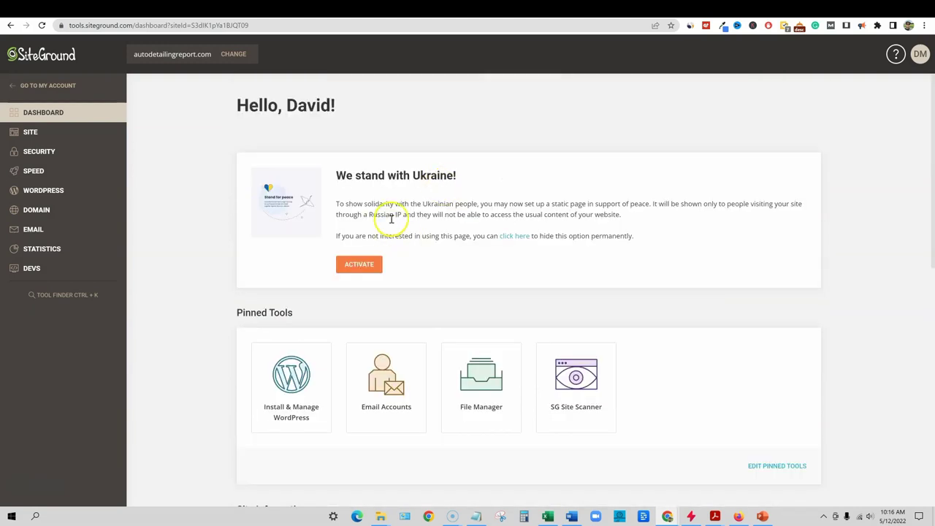
# Visit autodetailingreport.com from the domain name shown in Site Tools and view the site's Sample Page.
pyautogui.doubleClick(137, 55)
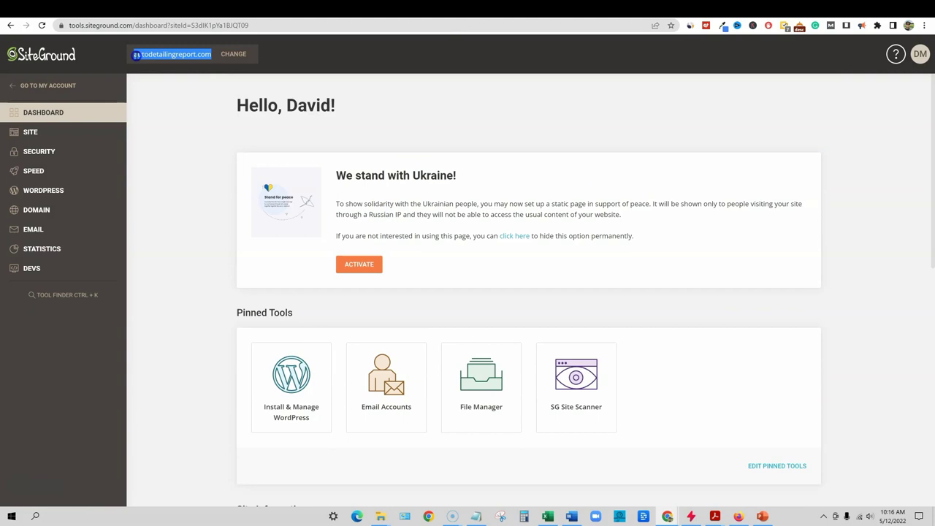
pyautogui.rightClick(136, 54)
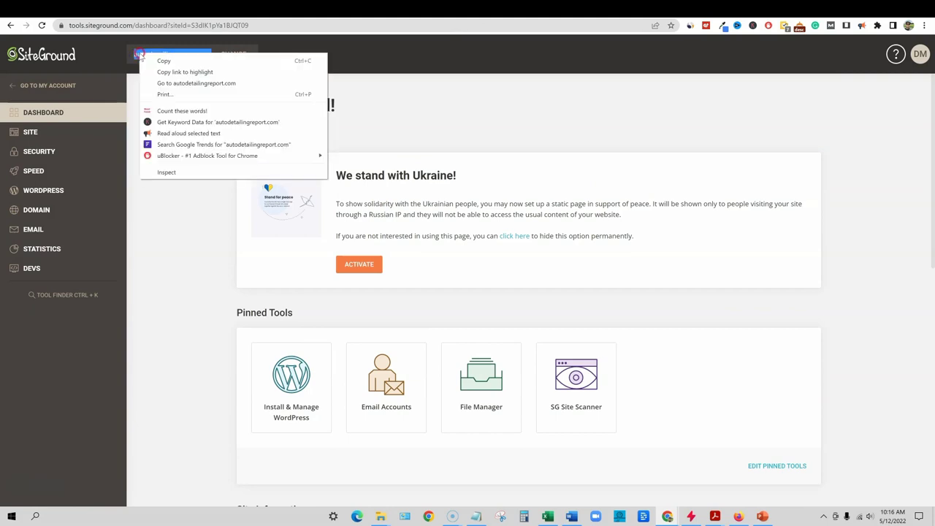
pyautogui.click(185, 85)
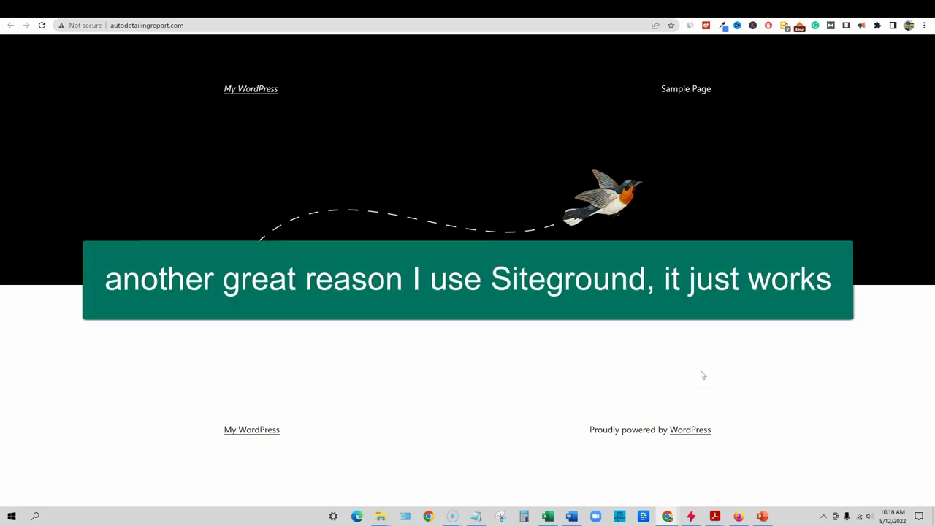
pyautogui.click(685, 90)
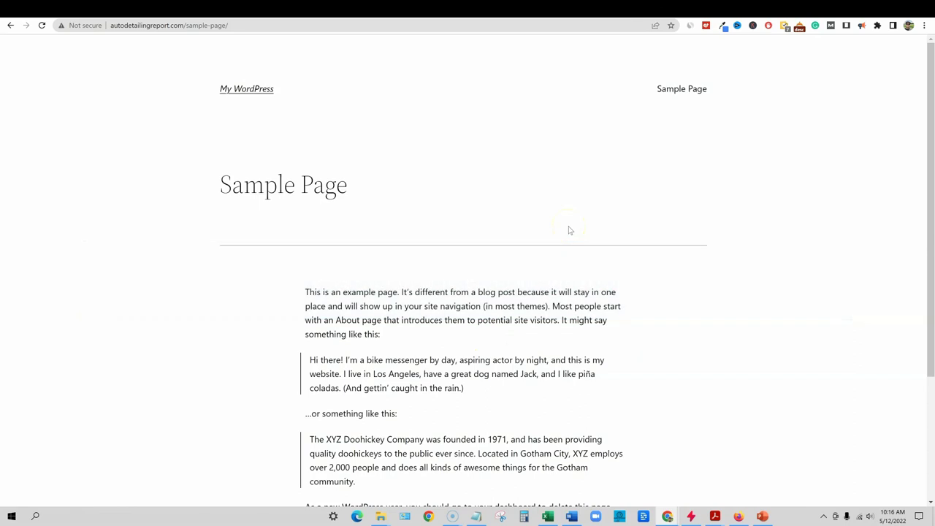
# Look through the live Sample Page of autodetailingreport.com down to its footer and back up.
pyautogui.scroll(-1, 566, 287)
pyautogui.scroll(-3, 564, 288)
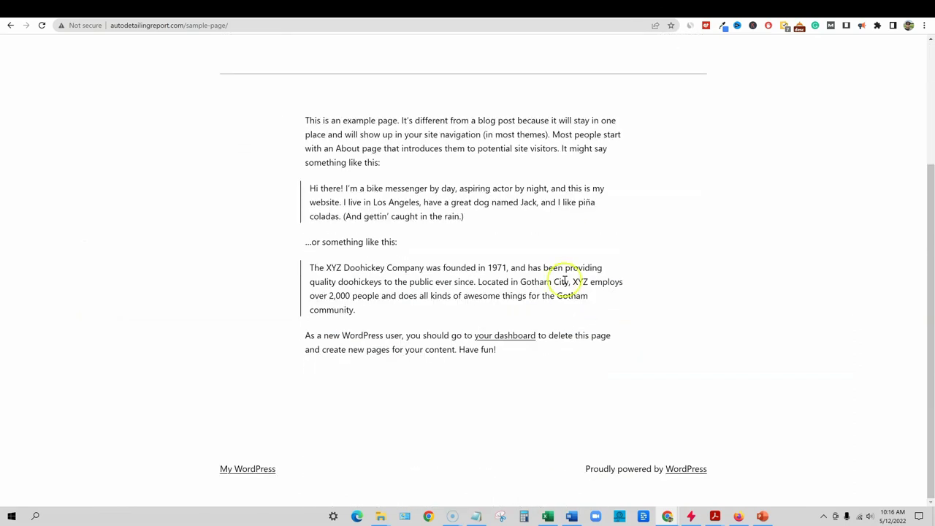
pyautogui.scroll(4, 564, 280)
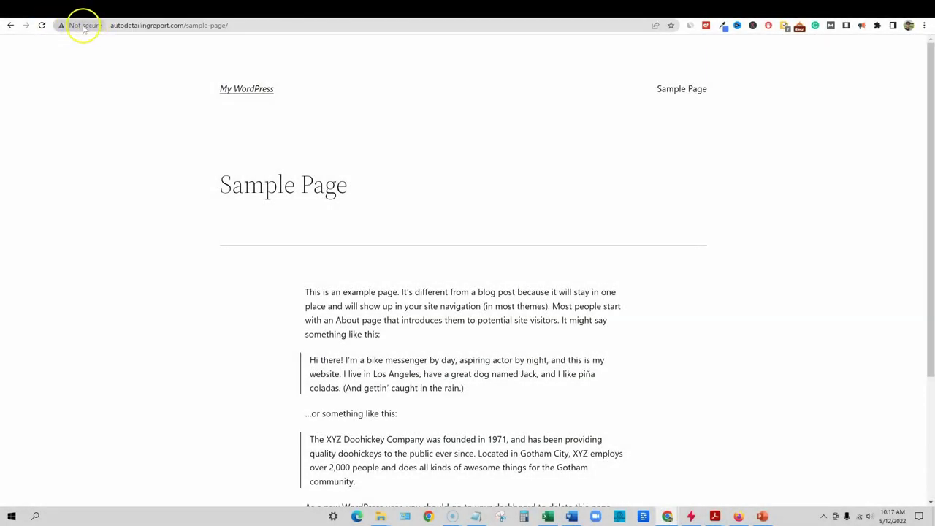
# Switch to SiteGround Site Tools and open the SSL Manager among the site's security tools.
pyautogui.click(290, 10)
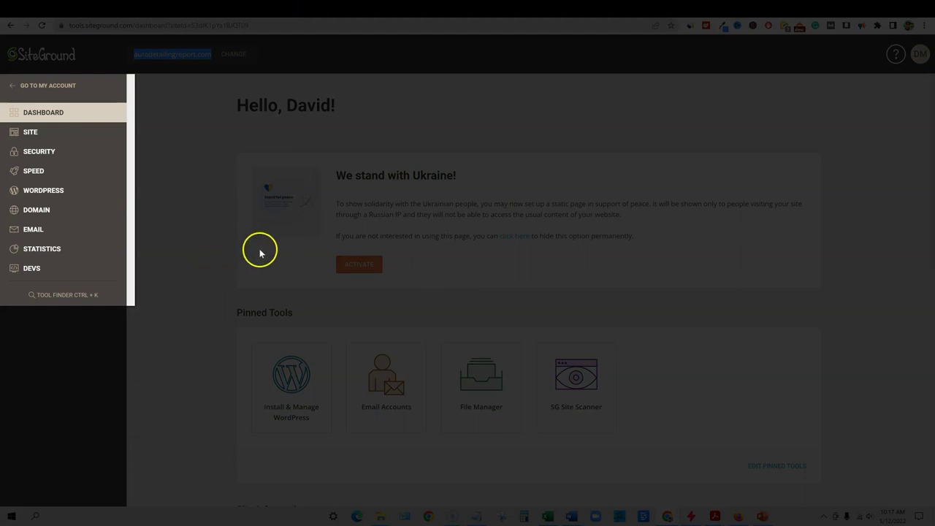
pyautogui.click(31, 135)
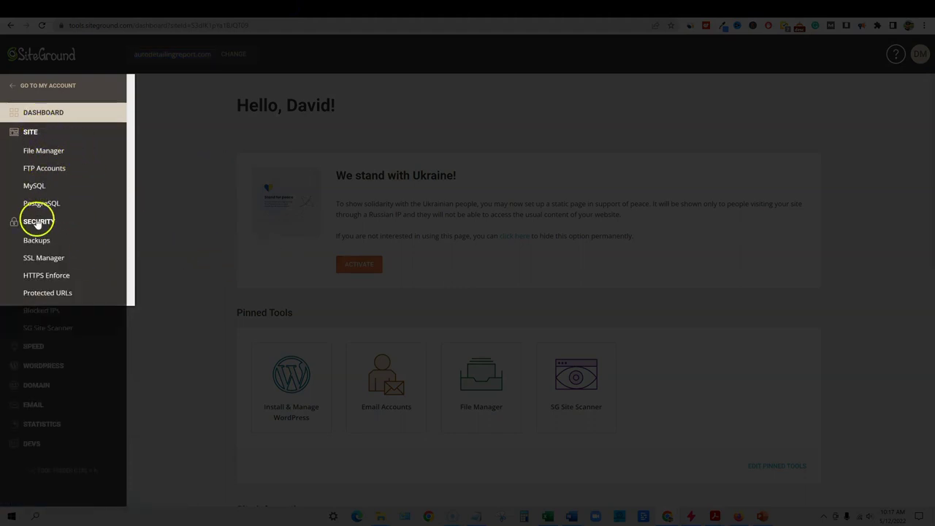
pyautogui.click(43, 258)
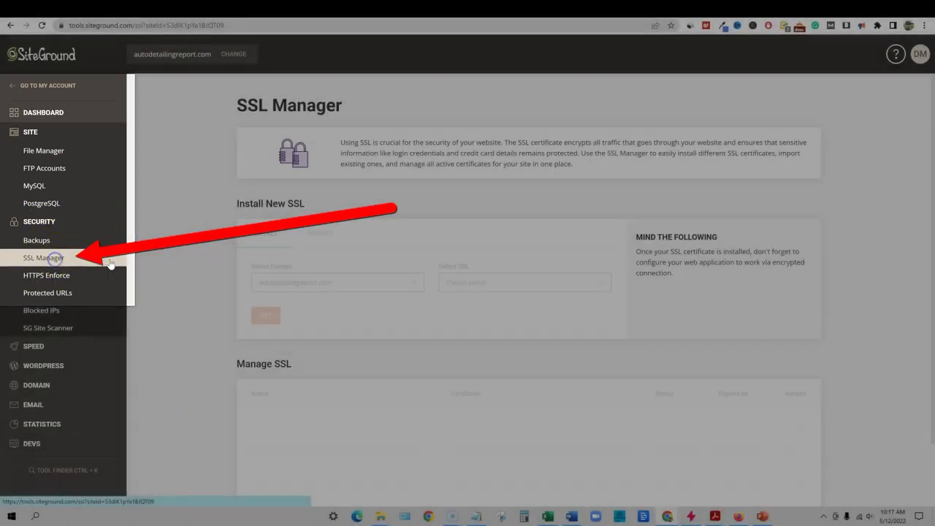
# Examine the SSL types offered for autodetailingreport.com and the status of its installed Let's Encrypt certificate.
pyautogui.click(560, 285)
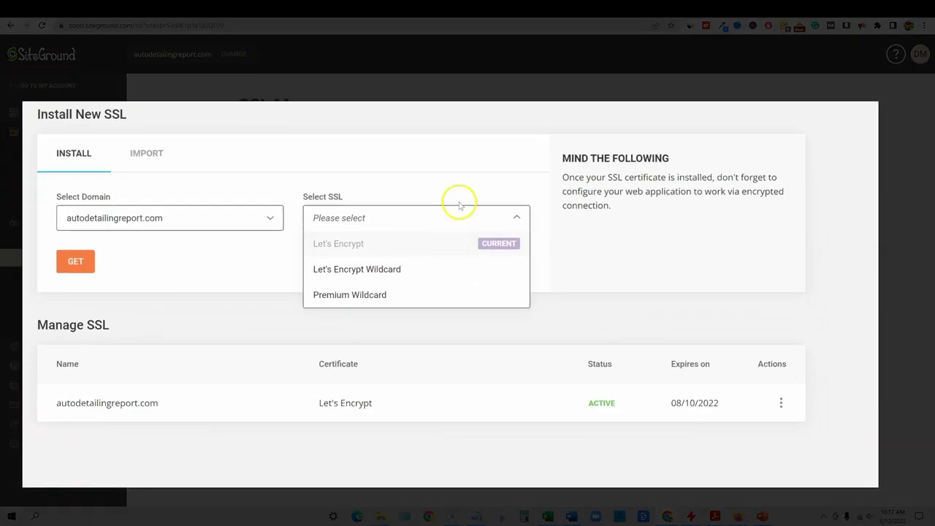
pyautogui.click(553, 239)
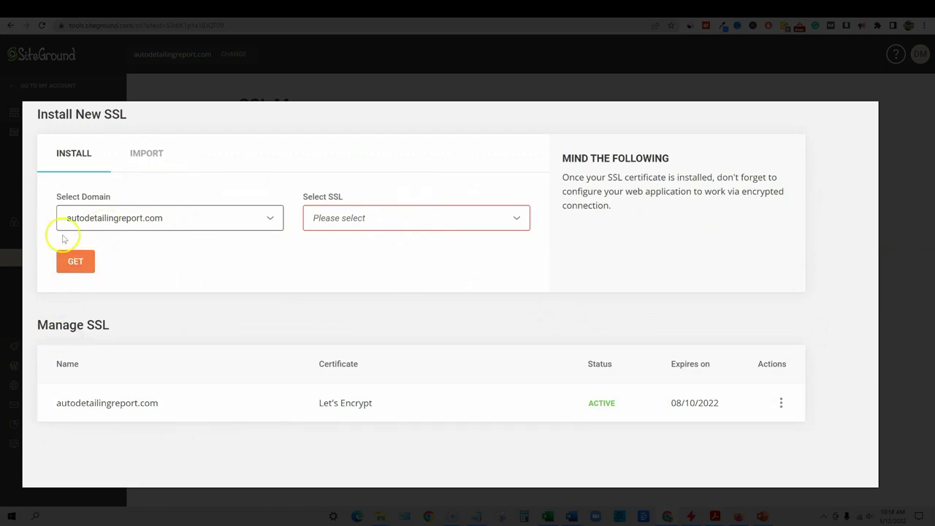
pyautogui.click(76, 261)
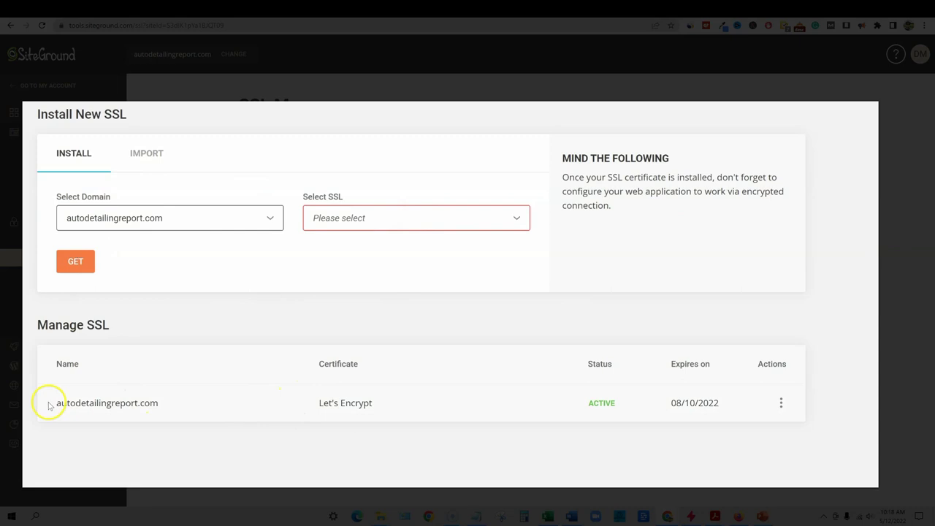
pyautogui.moveTo(50, 402); pyautogui.dragTo(616, 404)
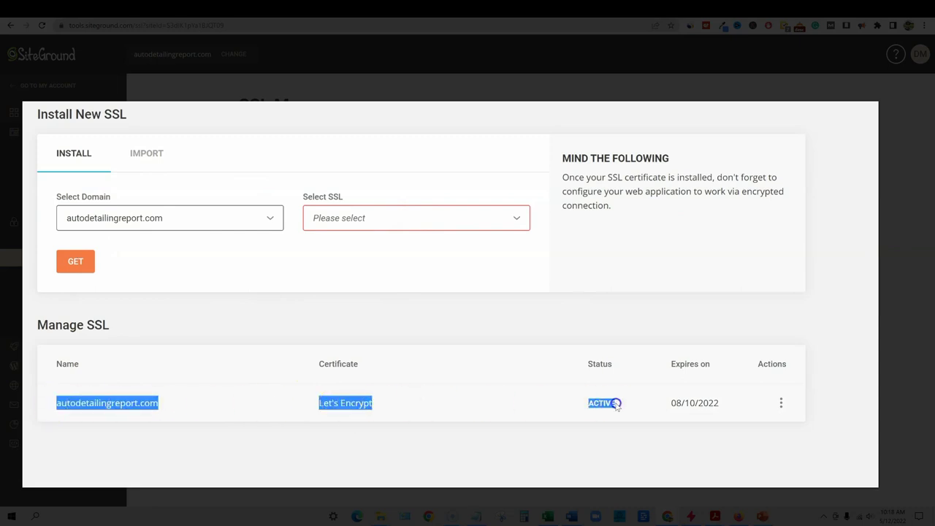
pyautogui.click(640, 401)
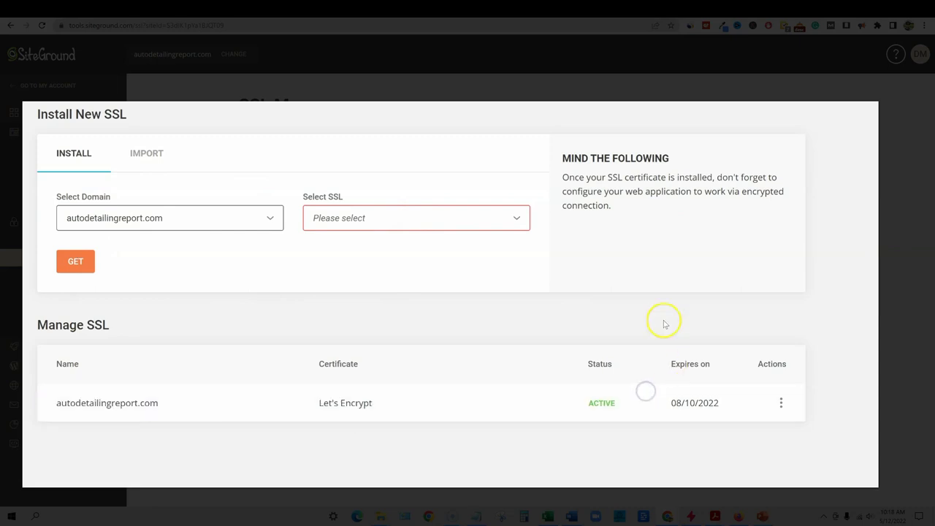
# Open the Enforce HTTPS settings from the autodetailingreport.com certificate's actions and turn on HTTPS Enforce for the domain.
pyautogui.click(781, 403)
pyautogui.click(833, 306)
pyautogui.click(457, 310)
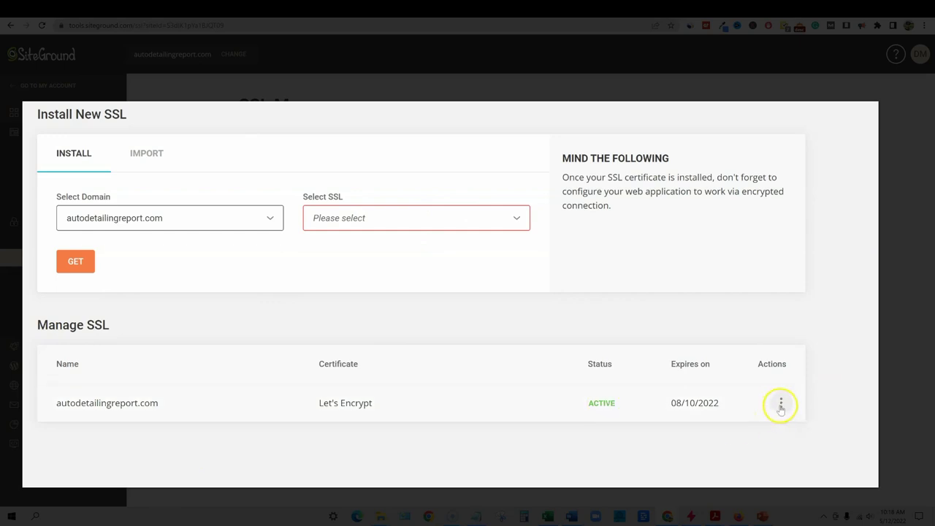
pyautogui.click(782, 403)
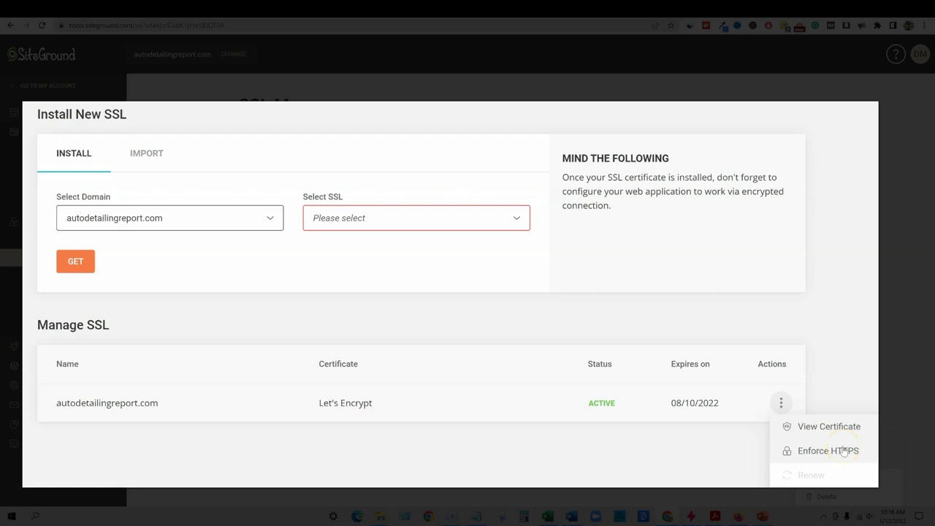
pyautogui.click(840, 450)
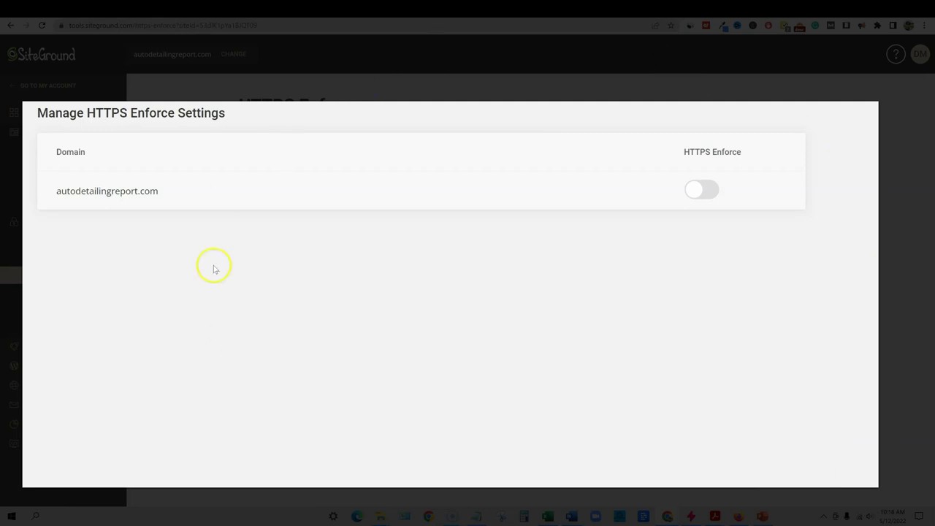
pyautogui.click(700, 191)
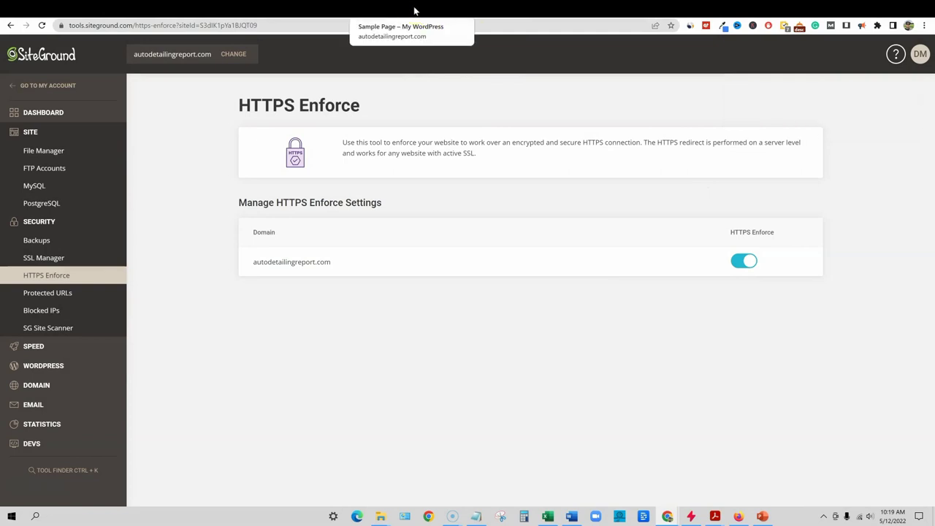
# Return to the live Sample Page of autodetailingreport.com and reload it to check for a secure connection.
pyautogui.click(415, 11)
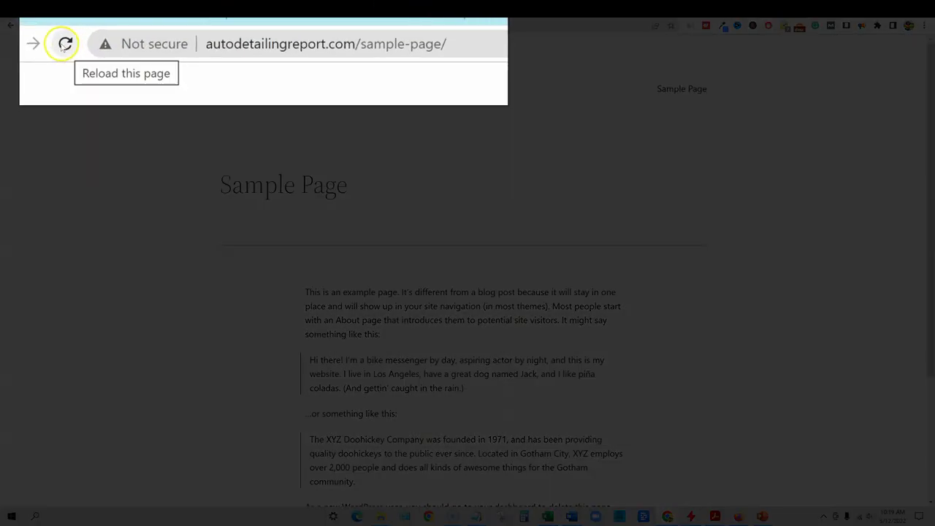
pyautogui.click(65, 44)
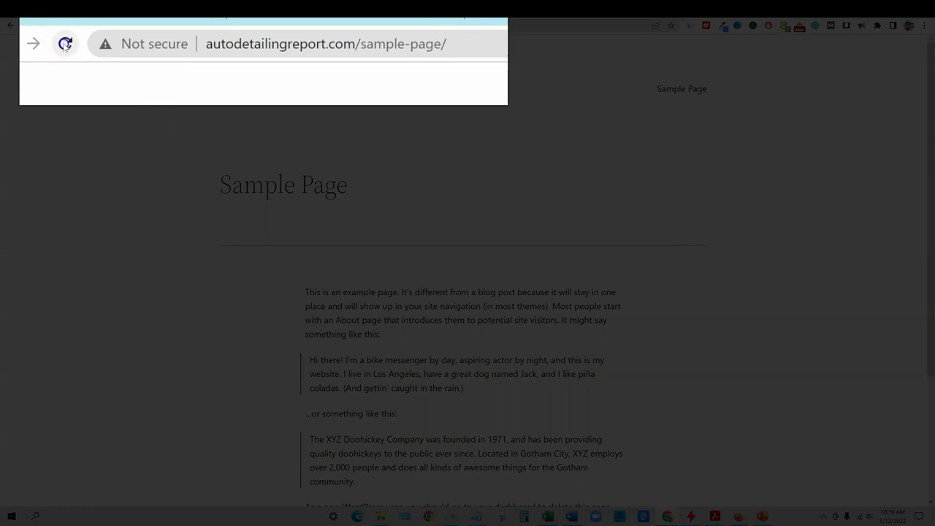
pyautogui.click(65, 43)
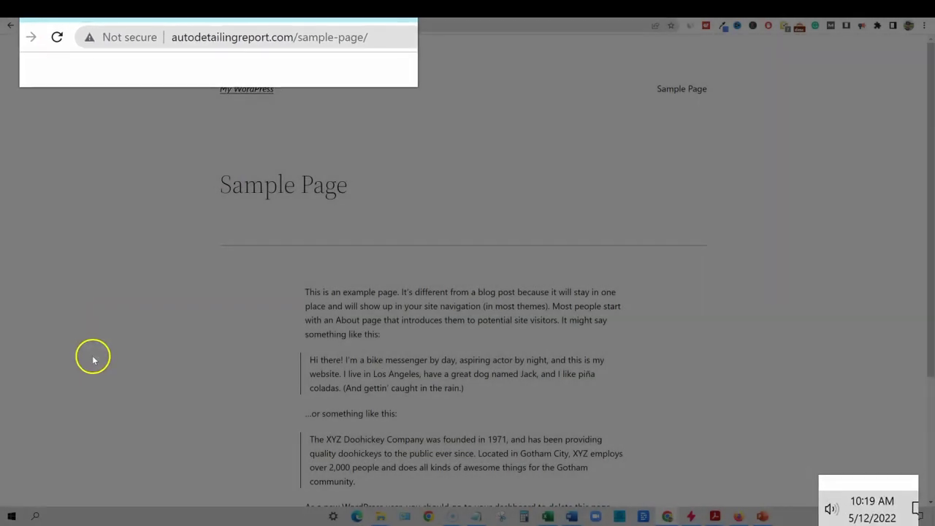